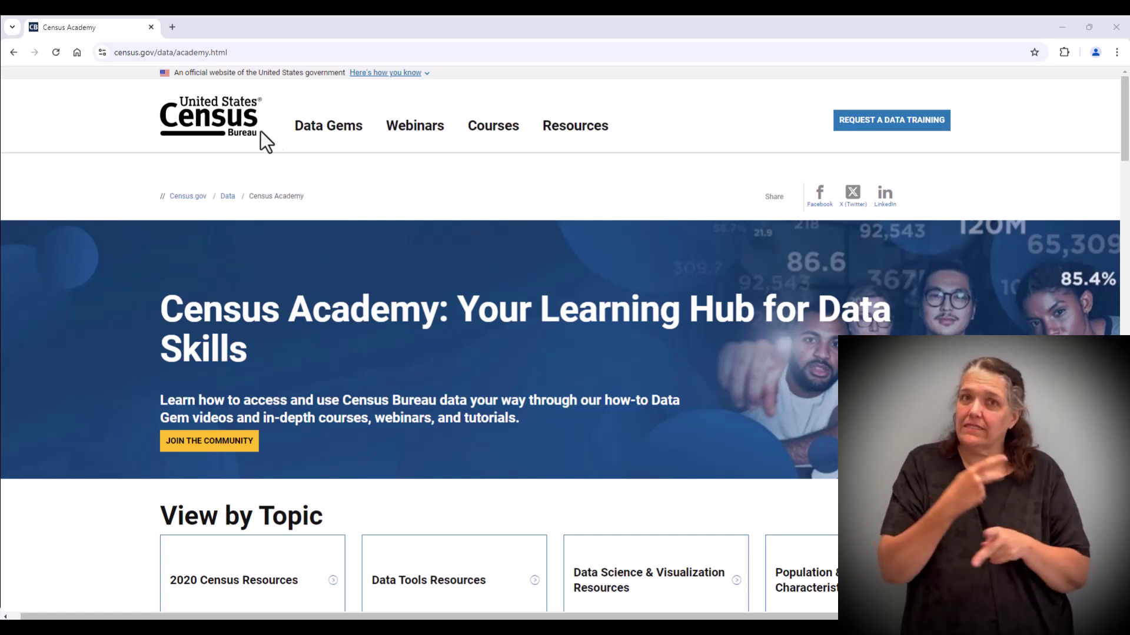
# - Go to the data.census.gov website
pyautogui.click(211, 52)
pyautogui.write('data.census.')
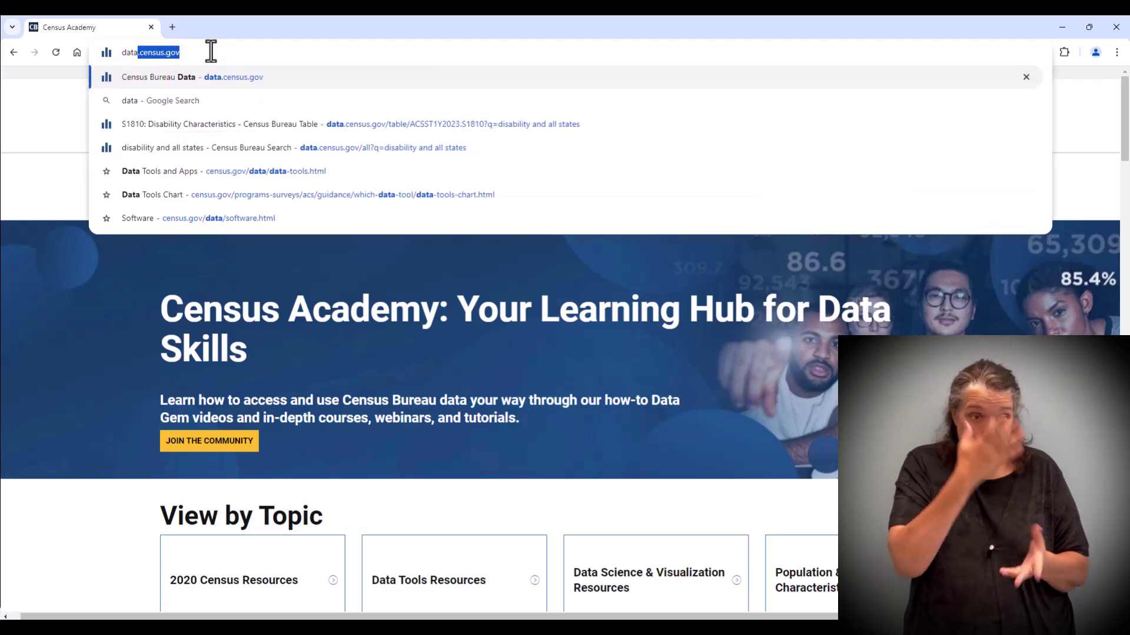
pyautogui.write('gov')
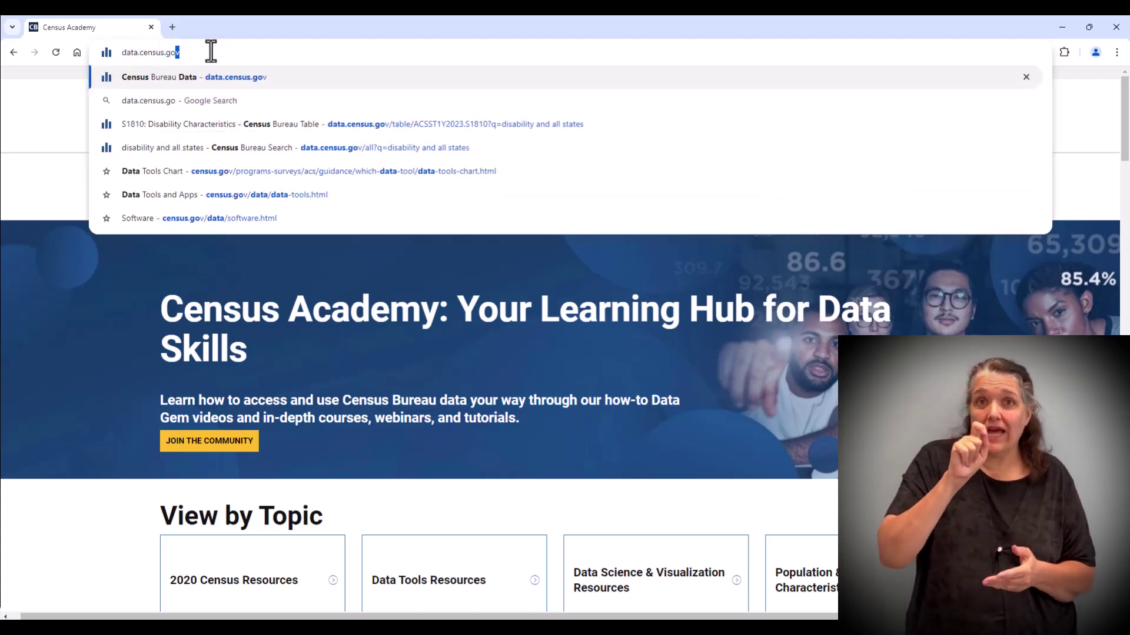
pyautogui.press('Return')
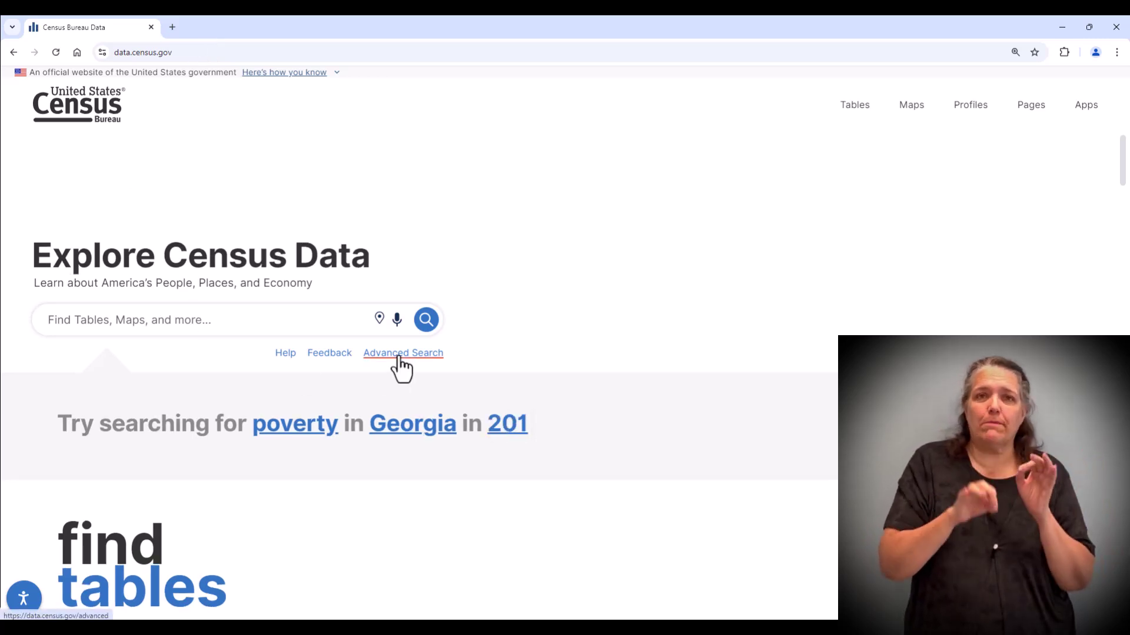
# - Search the census data for 'disability in all states'
pyautogui.click(294, 321)
pyautogui.write('d')
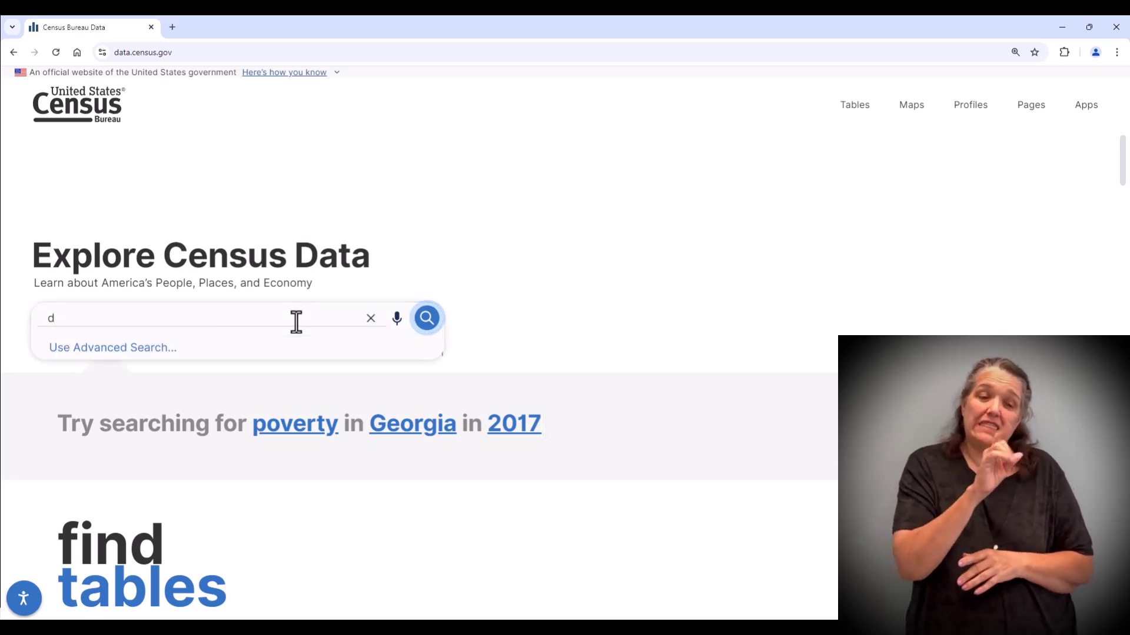
pyautogui.write('isabil')
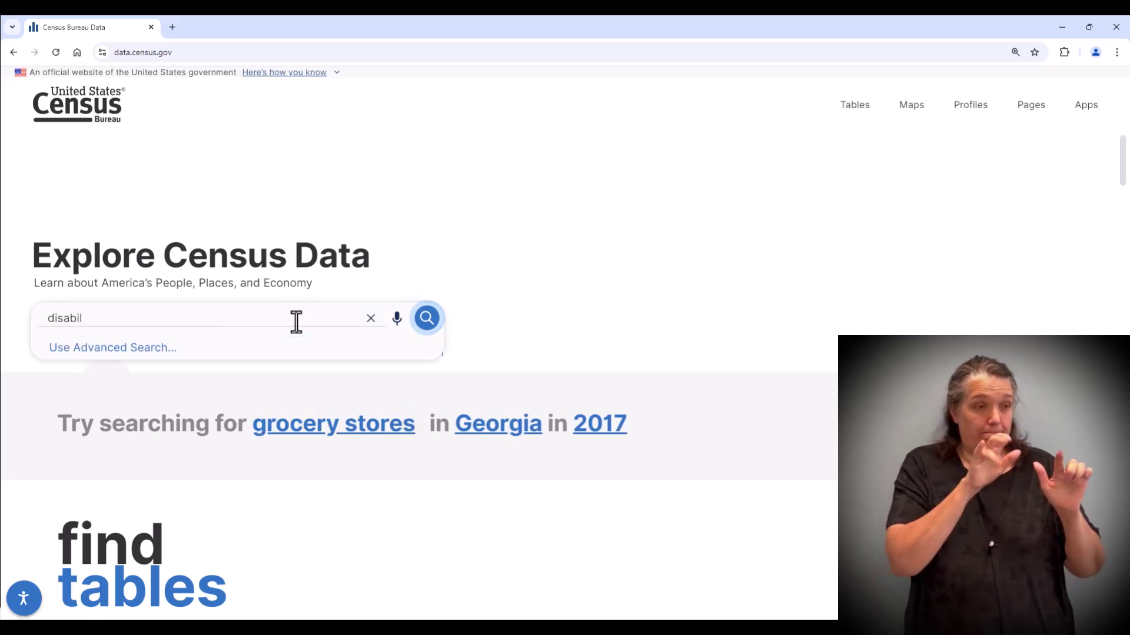
pyautogui.write('ity')
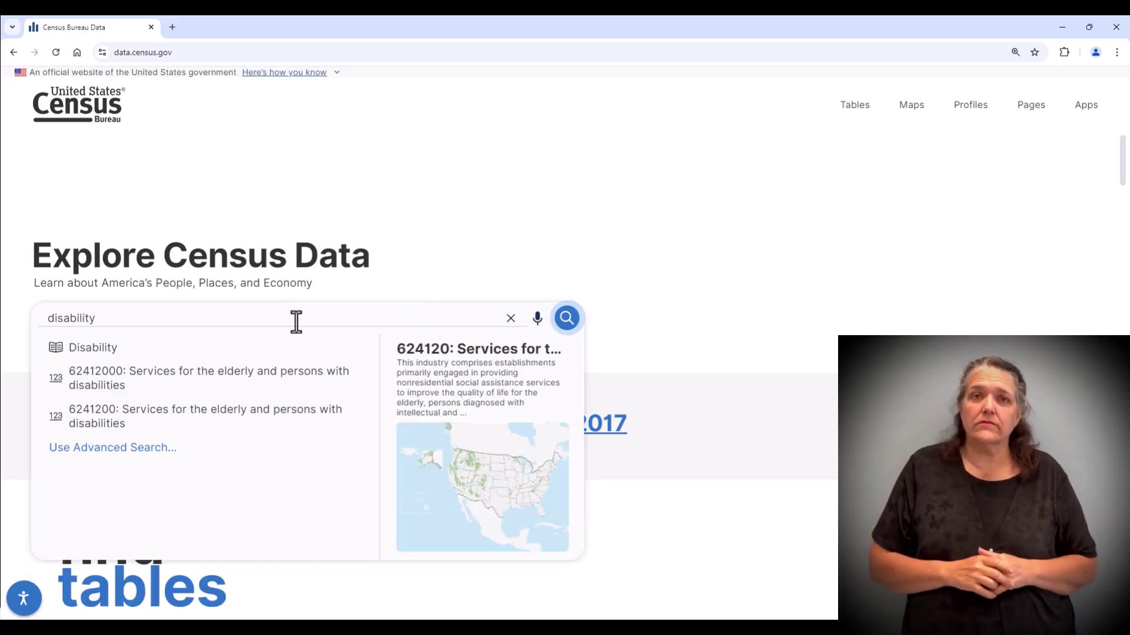
pyautogui.write(' in a')
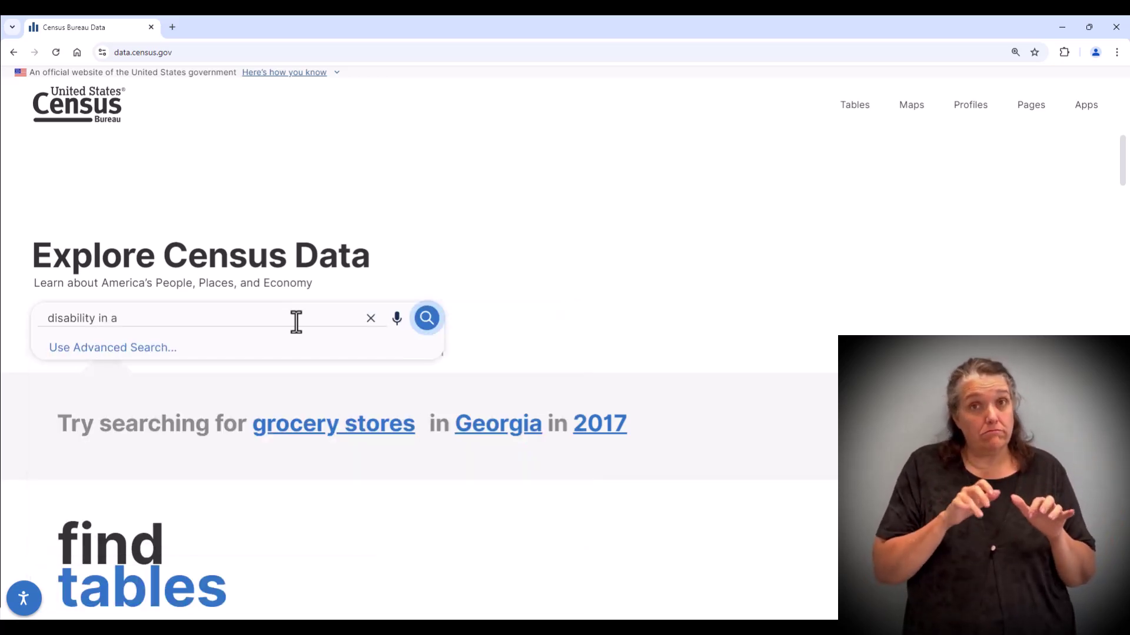
pyautogui.write('ll states')
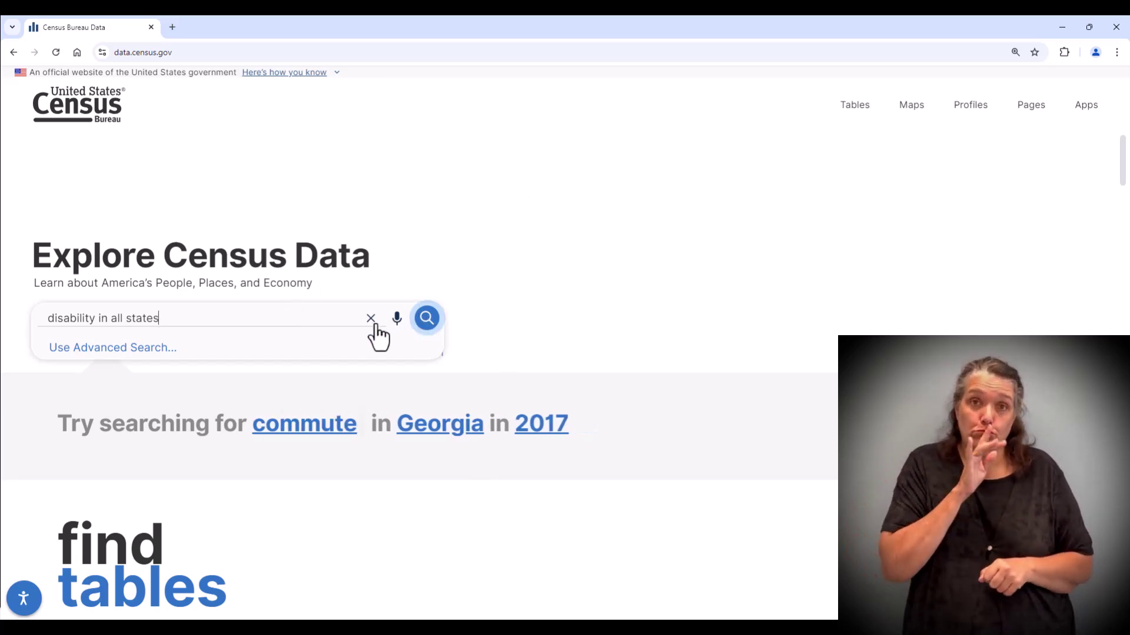
pyautogui.click(397, 323)
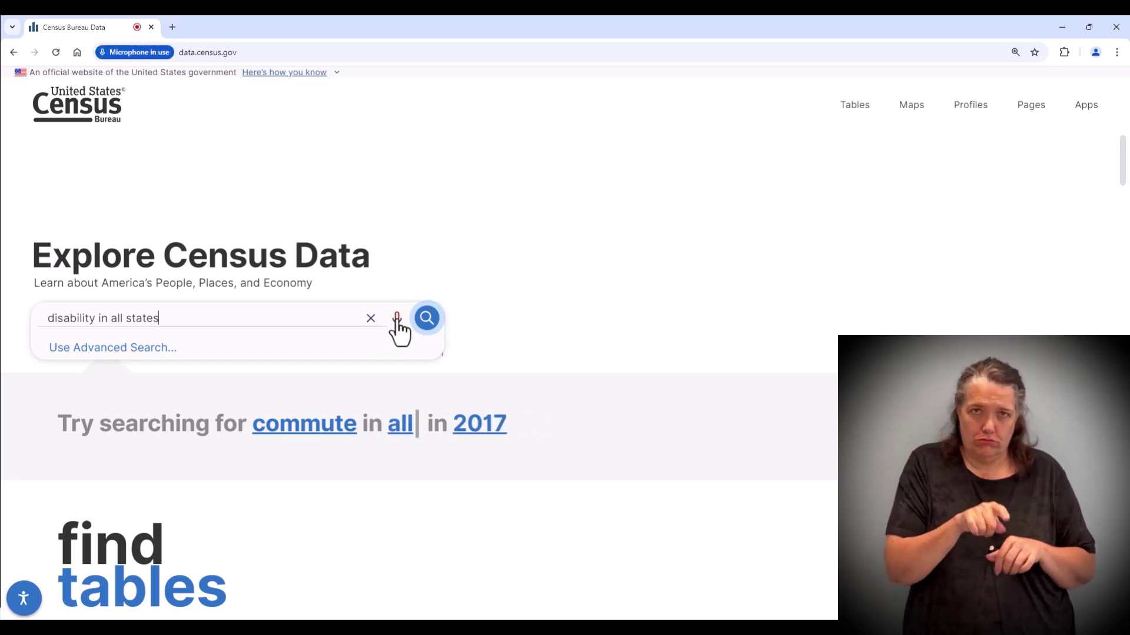
pyautogui.click(427, 322)
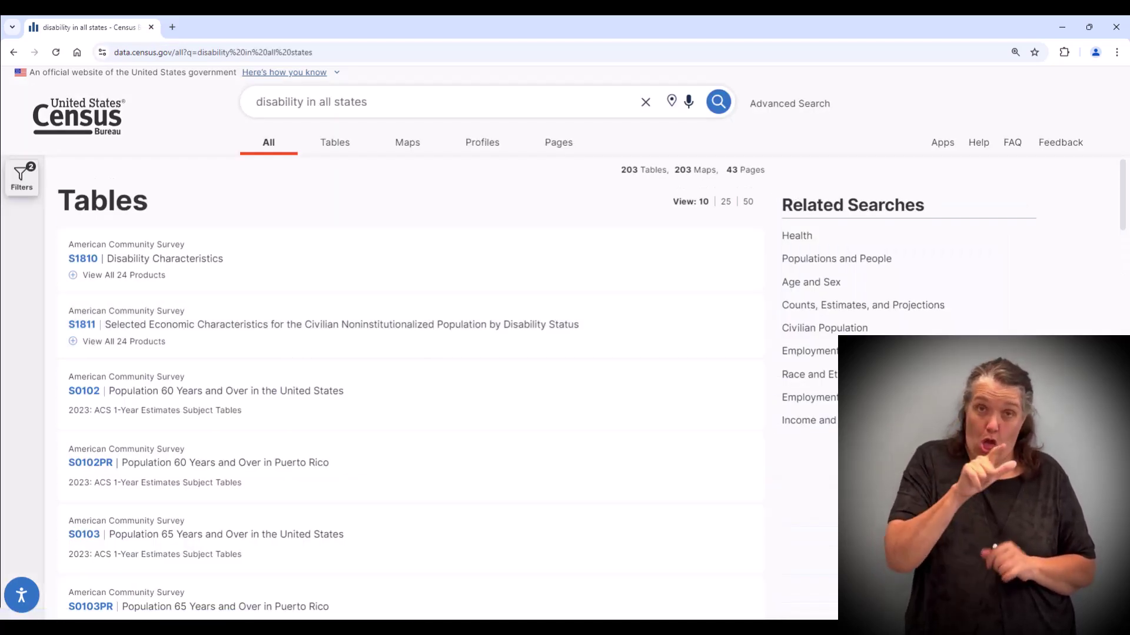
pyautogui.click(22, 599)
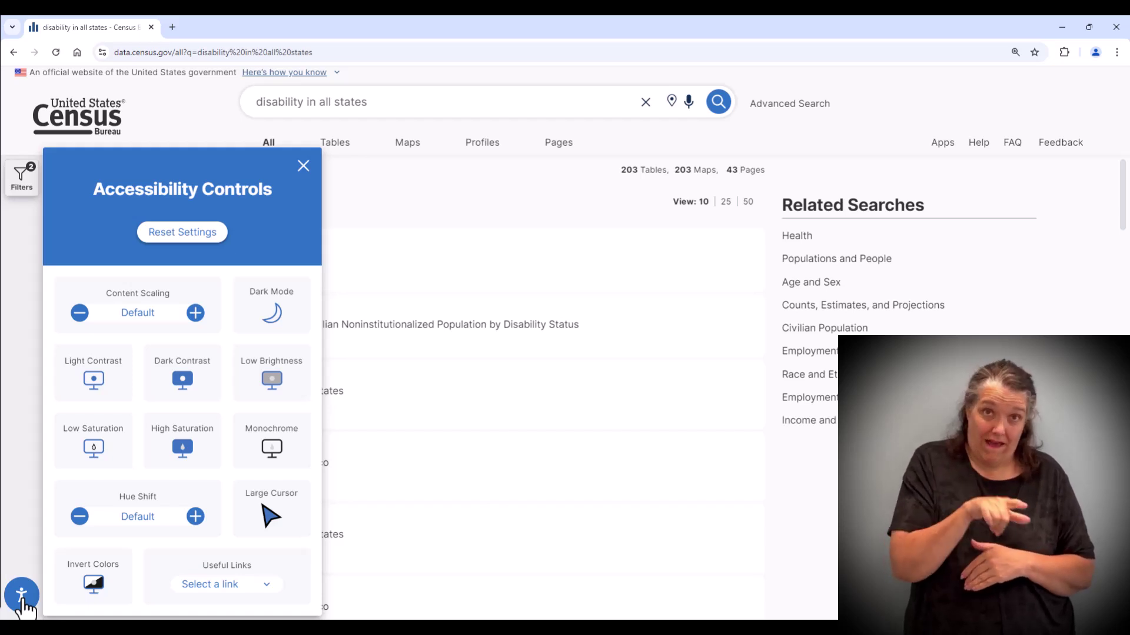
pyautogui.click(22, 599)
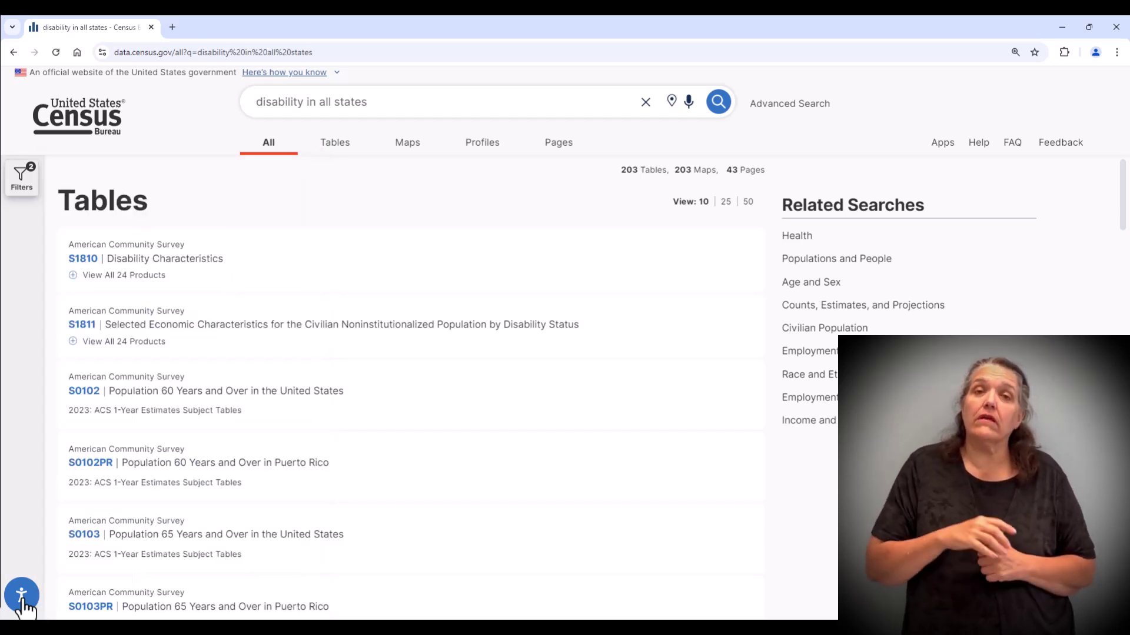
pyautogui.click(33, 194)
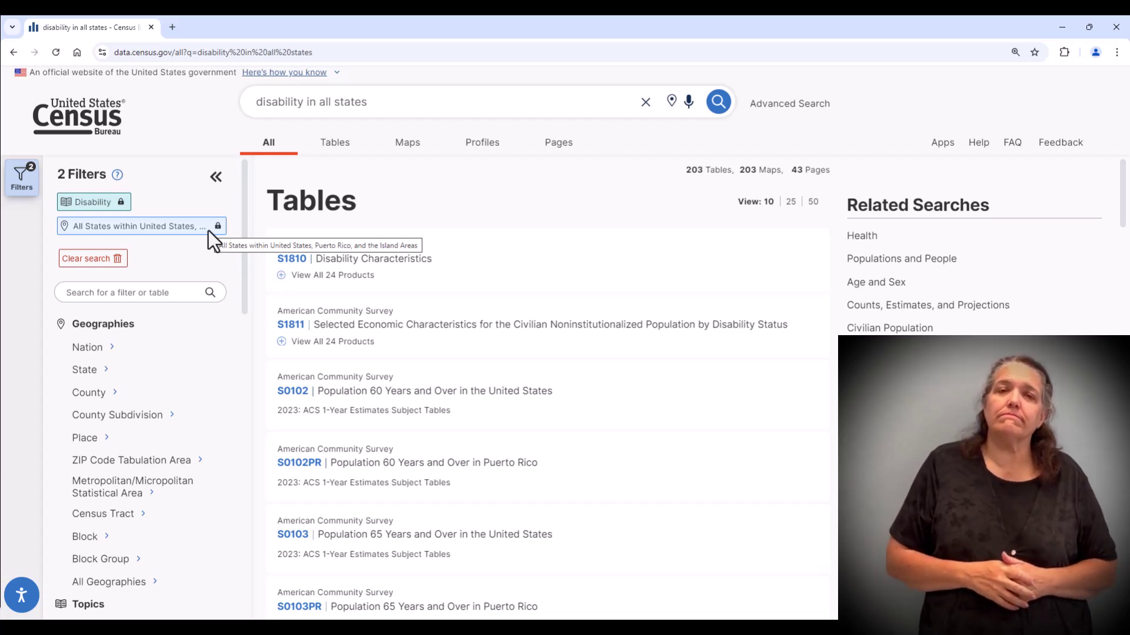
pyautogui.click(216, 176)
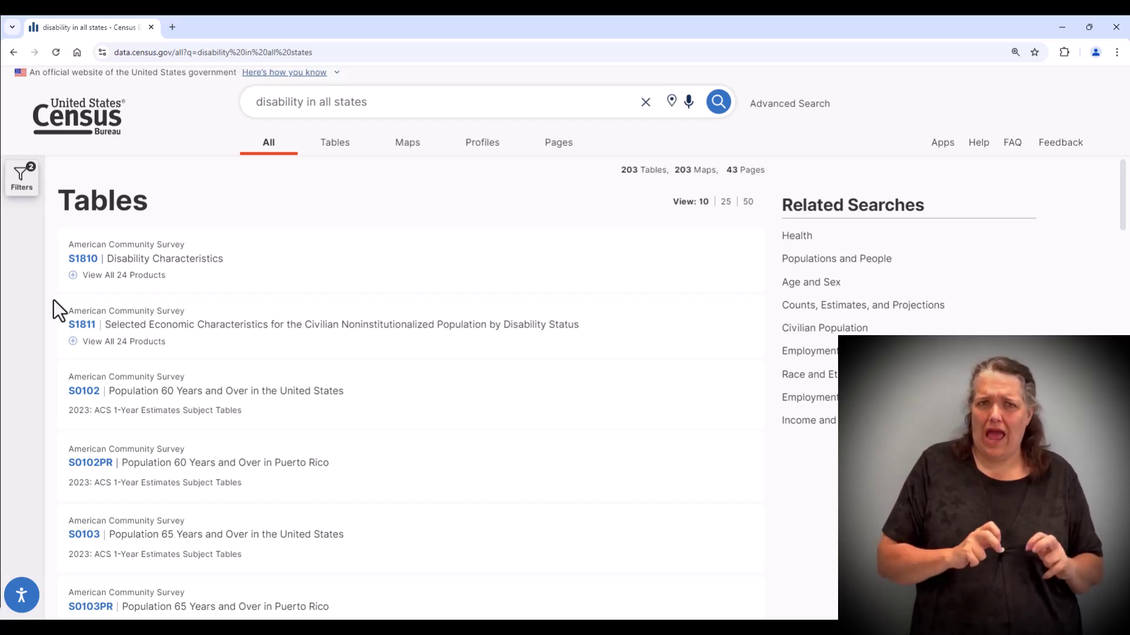
# - Check S1810's 24 products, then open the S1810 Disability Characteristics table
pyautogui.click(72, 275)
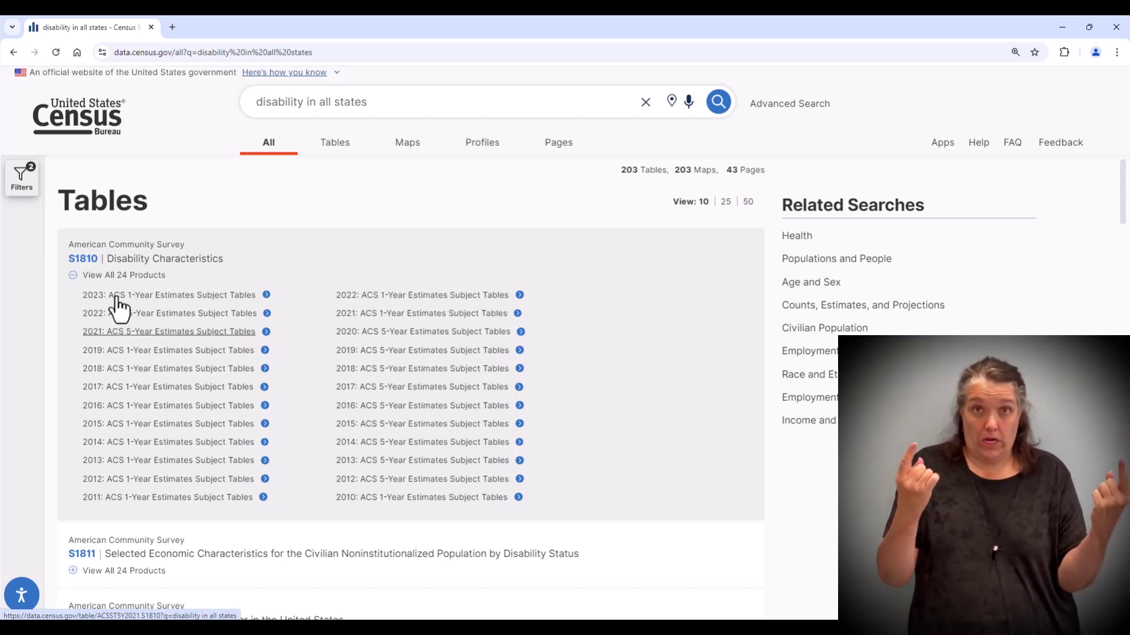
pyautogui.click(75, 279)
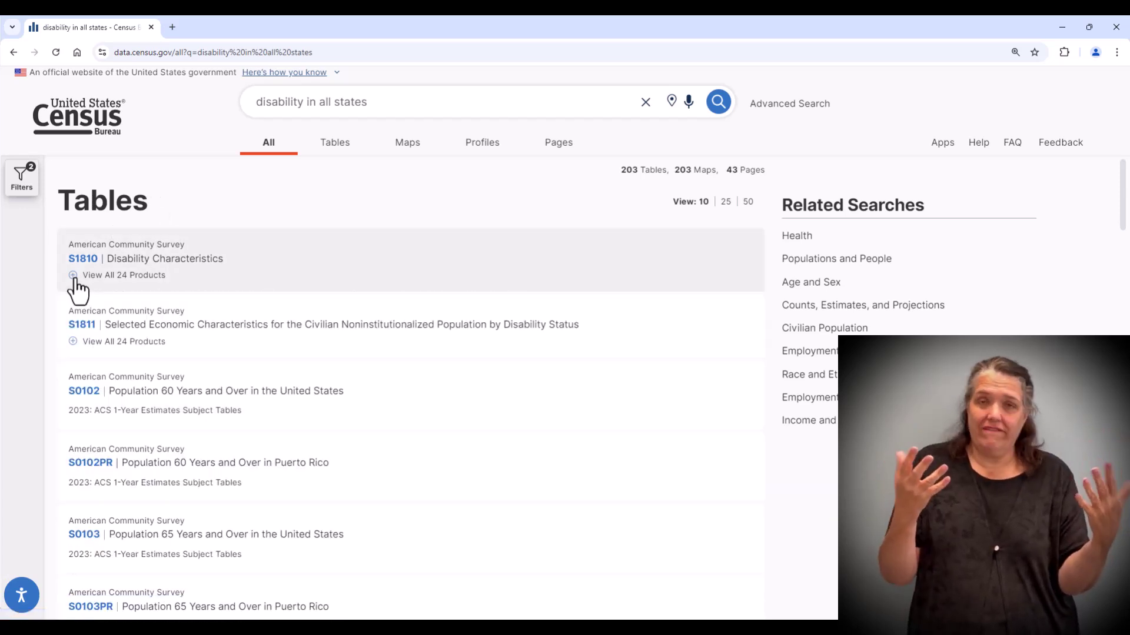
pyautogui.click(244, 259)
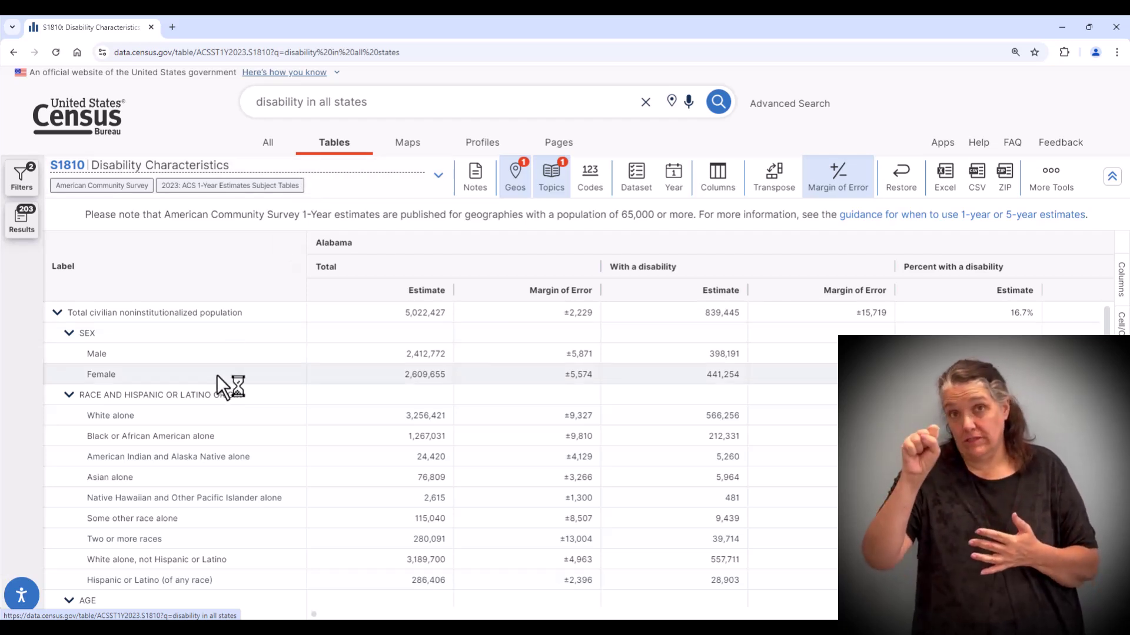
pyautogui.scroll(-2, 216, 375)
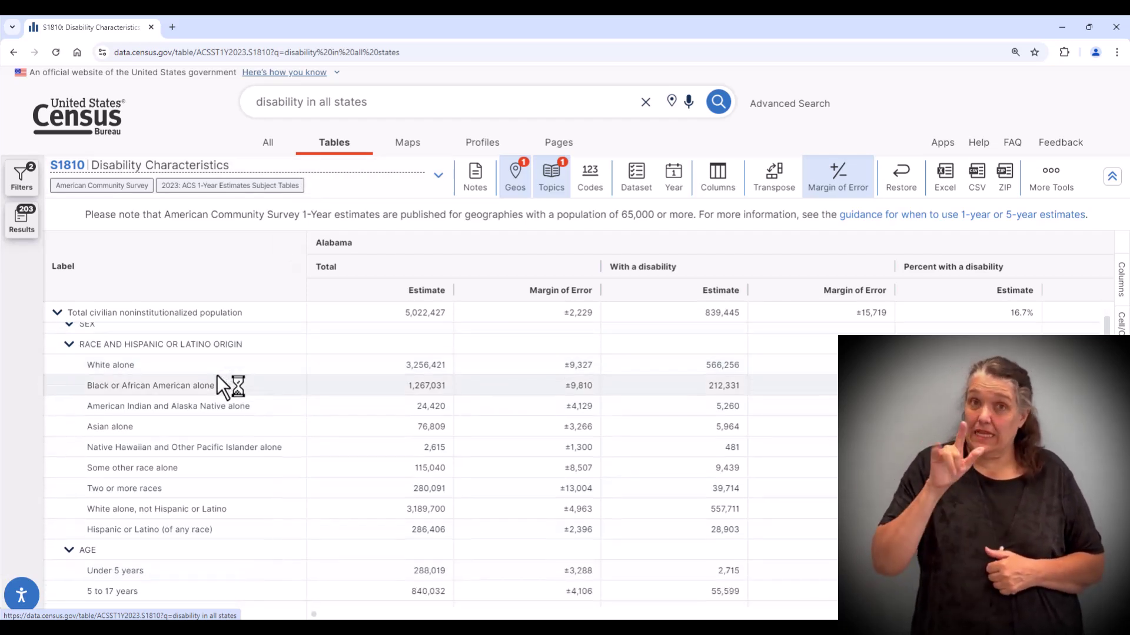
pyautogui.scroll(-3, 217, 377)
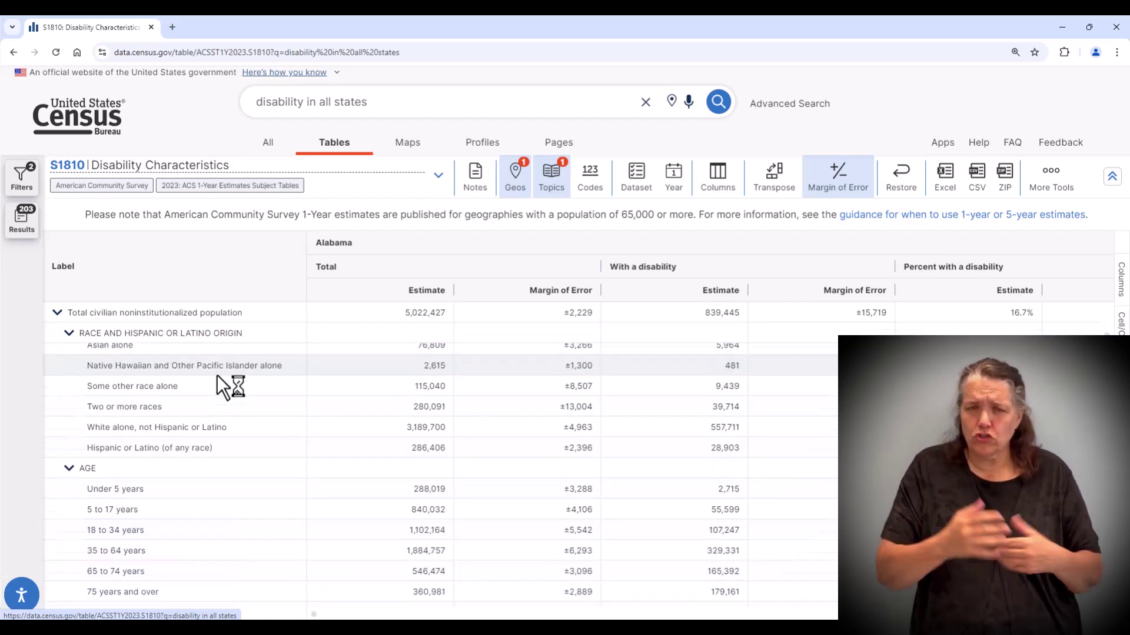
pyautogui.scroll(-5, 216, 375)
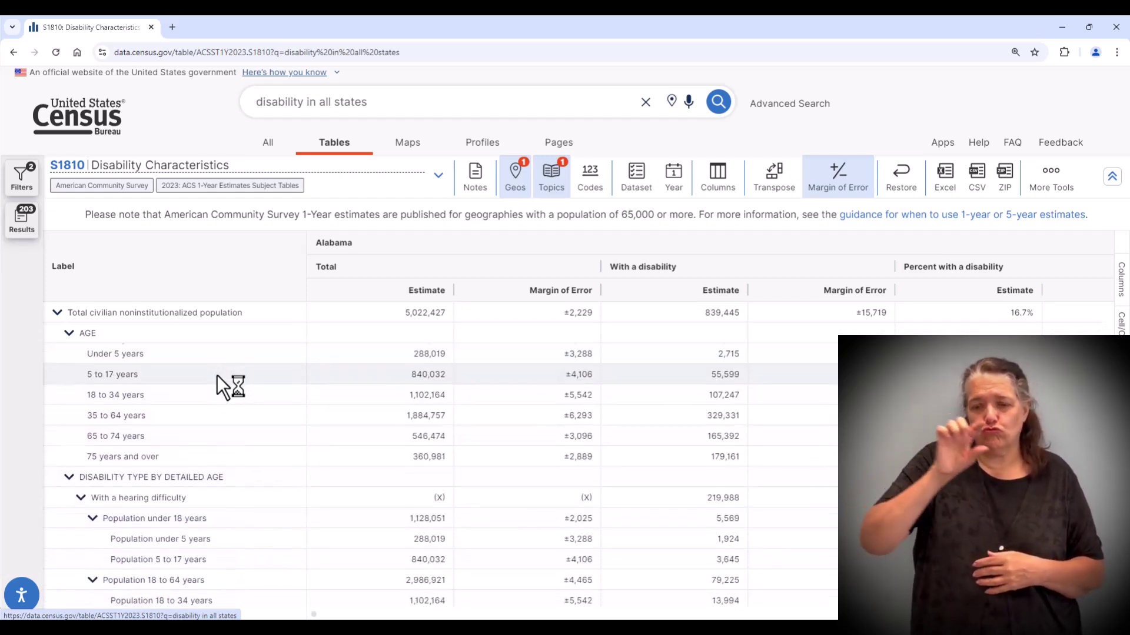
pyautogui.scroll(-5, 217, 375)
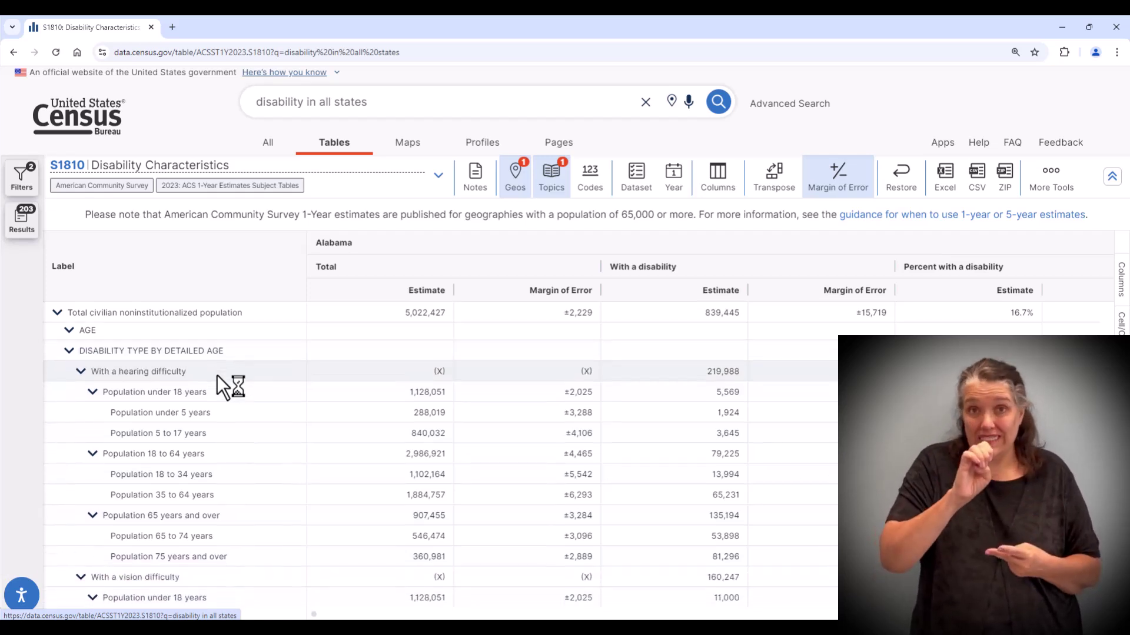
pyautogui.scroll(-1, 217, 376)
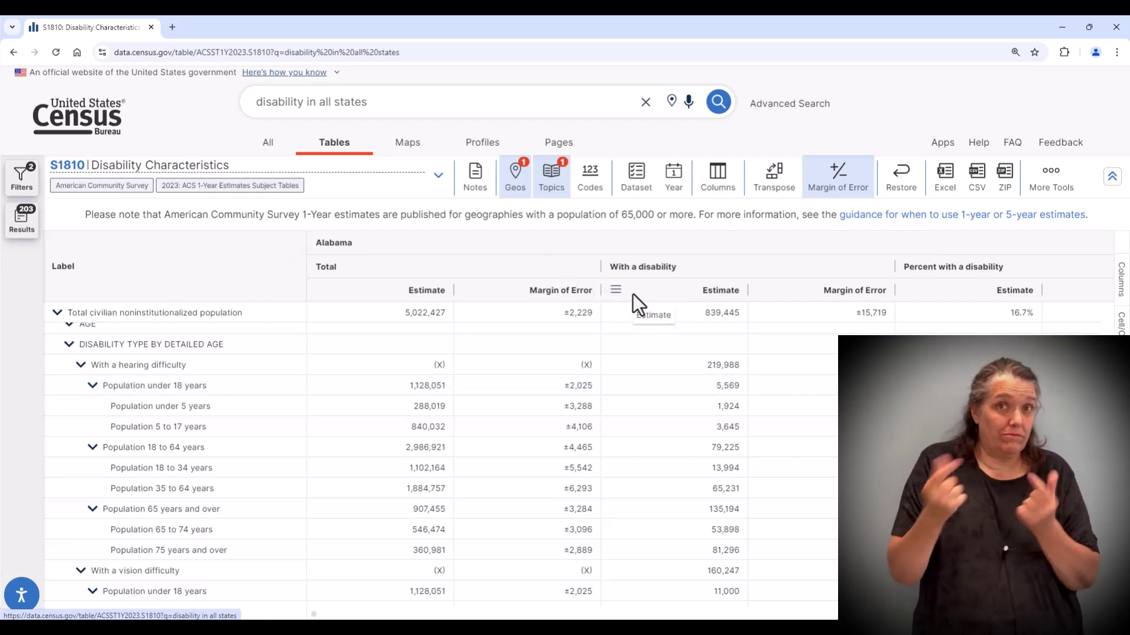
pyautogui.hscroll(8, 621, 416)
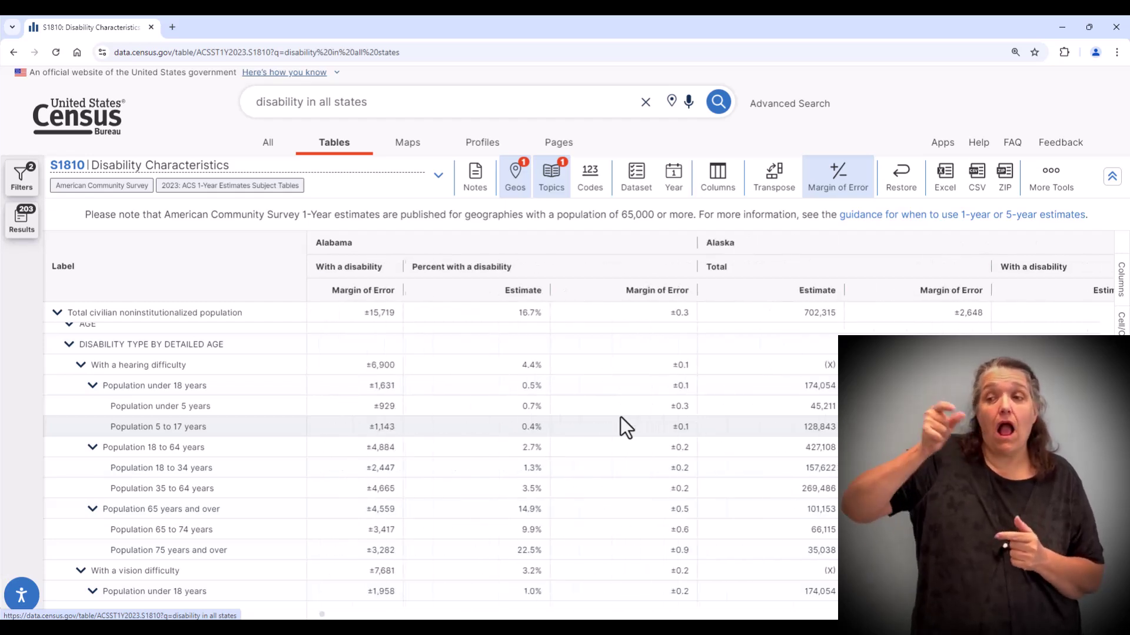
pyautogui.hscroll(-10, 620, 416)
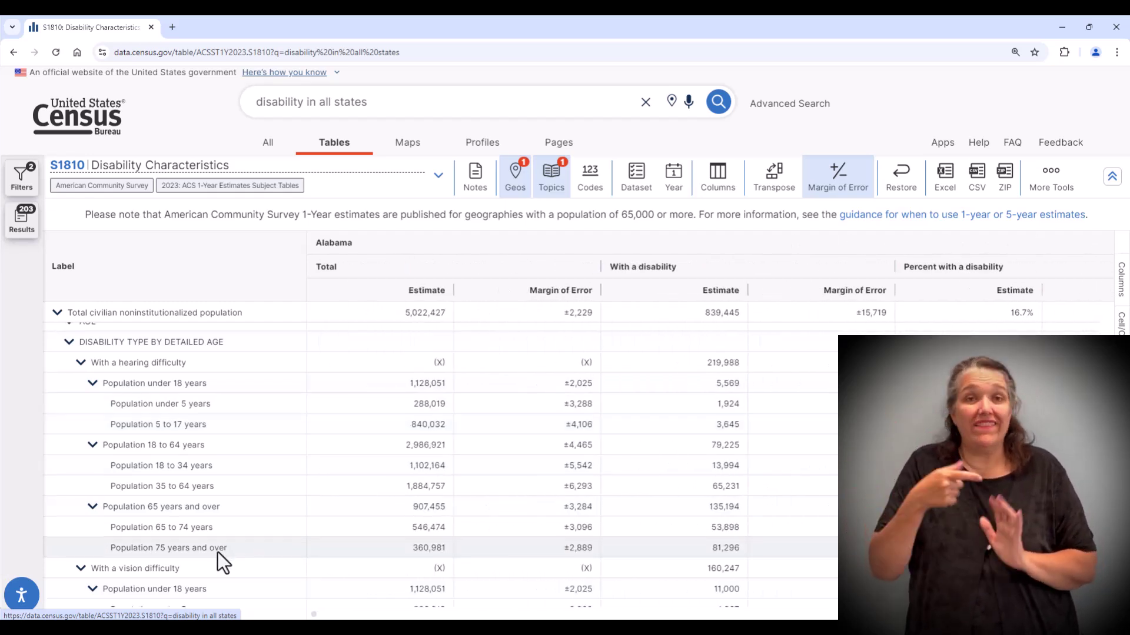
pyautogui.scroll(-3, 218, 551)
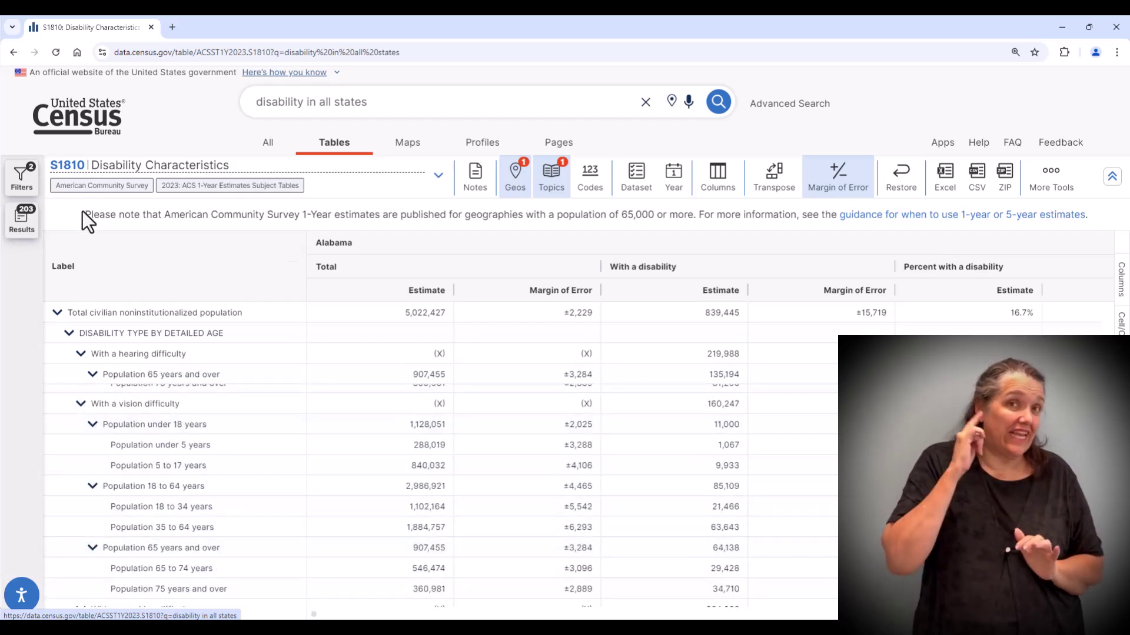
# - Open the S1811 Selected Economic Characteristics table and hide the side panels to widen it
pyautogui.click(22, 187)
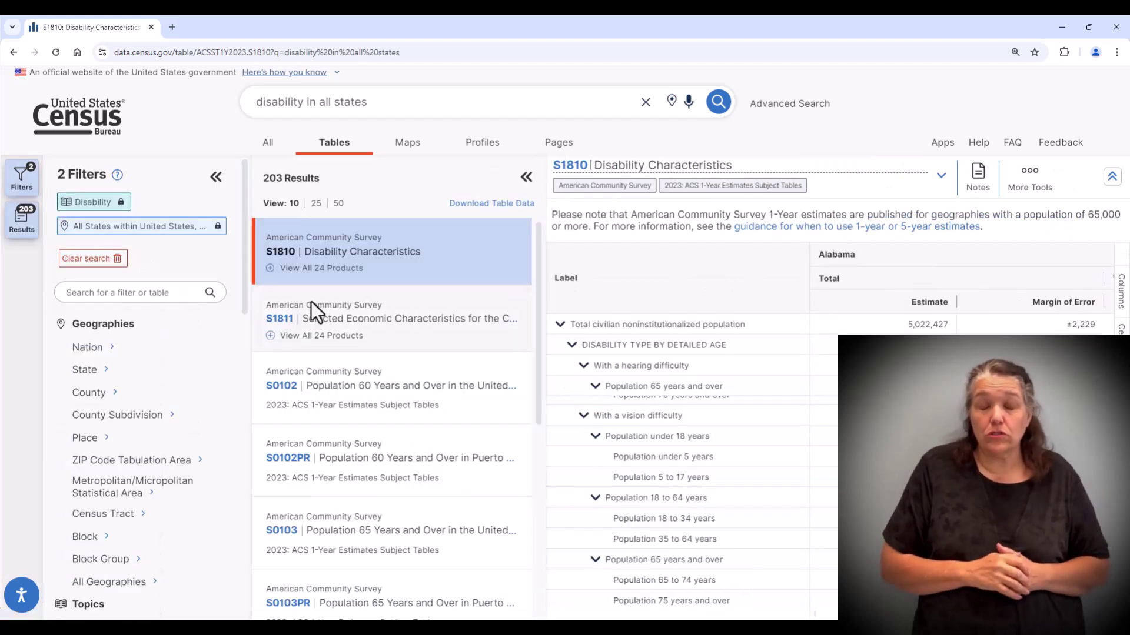
pyautogui.click(324, 327)
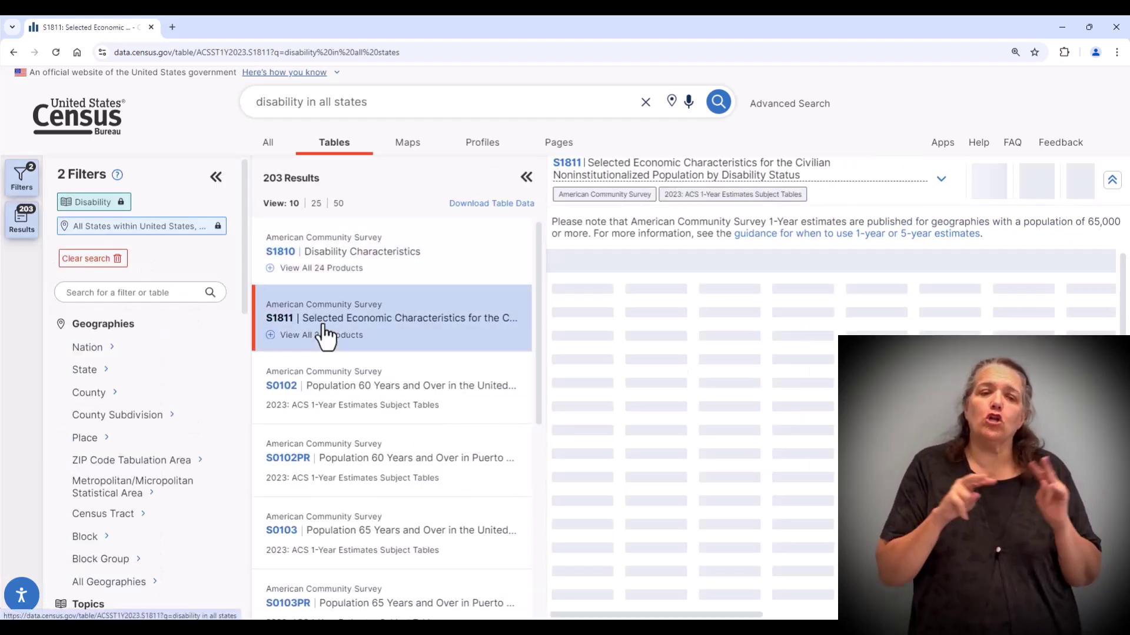
pyautogui.click(522, 178)
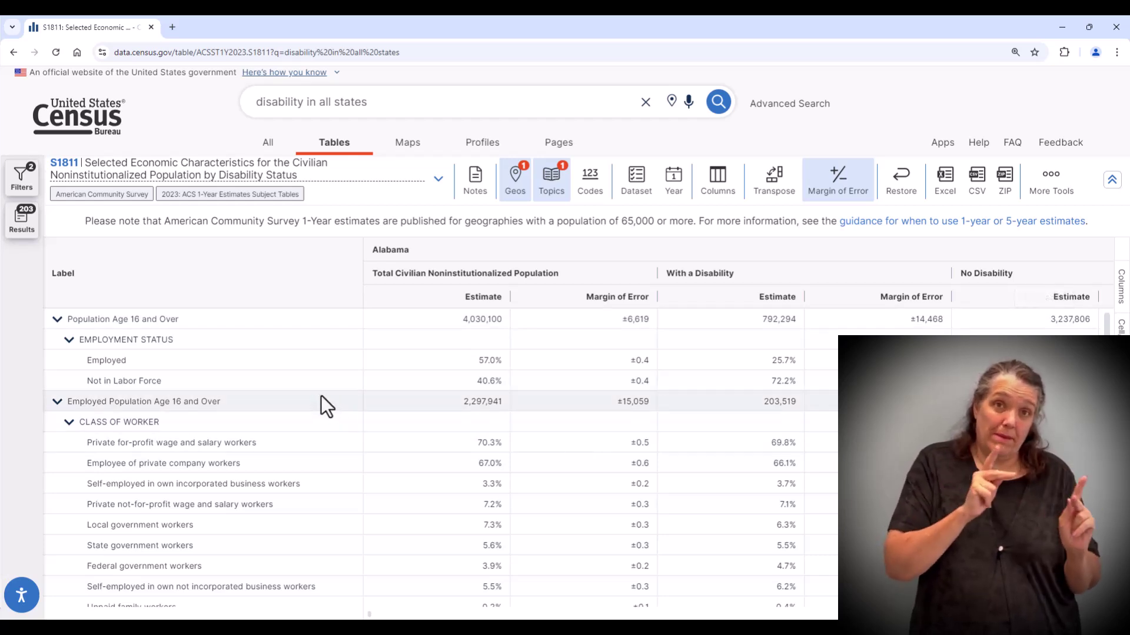
# - Review the S1811 employment, industry, commuting, education and earnings rows
pyautogui.scroll(-1, 497, 400)
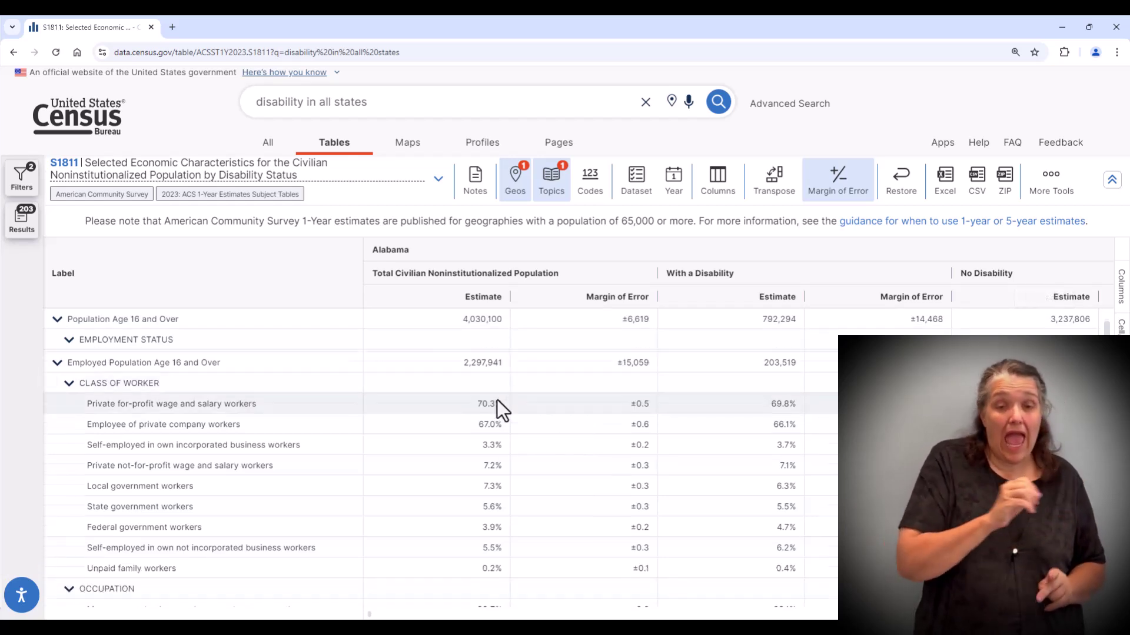
pyautogui.scroll(-3, 496, 400)
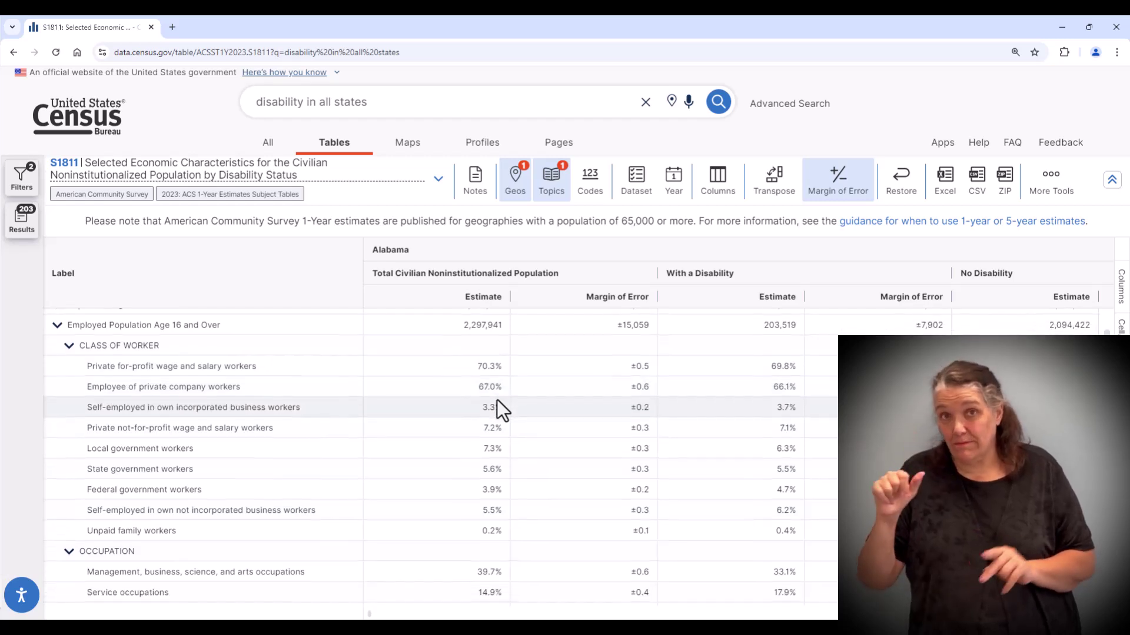
pyautogui.scroll(-3, 497, 400)
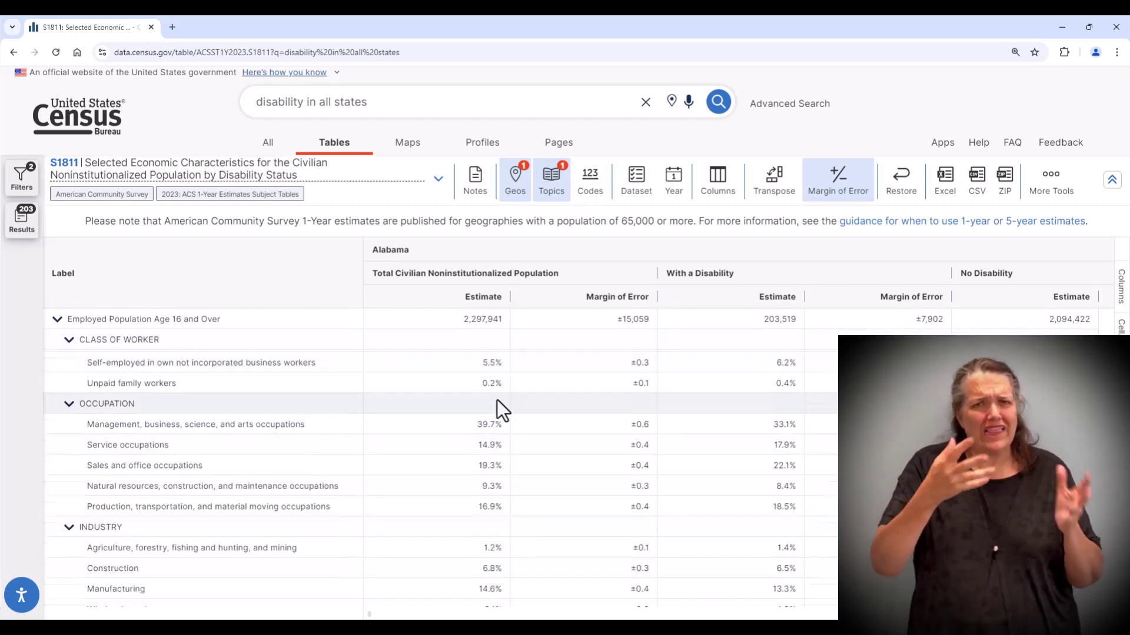
pyautogui.scroll(-4, 496, 400)
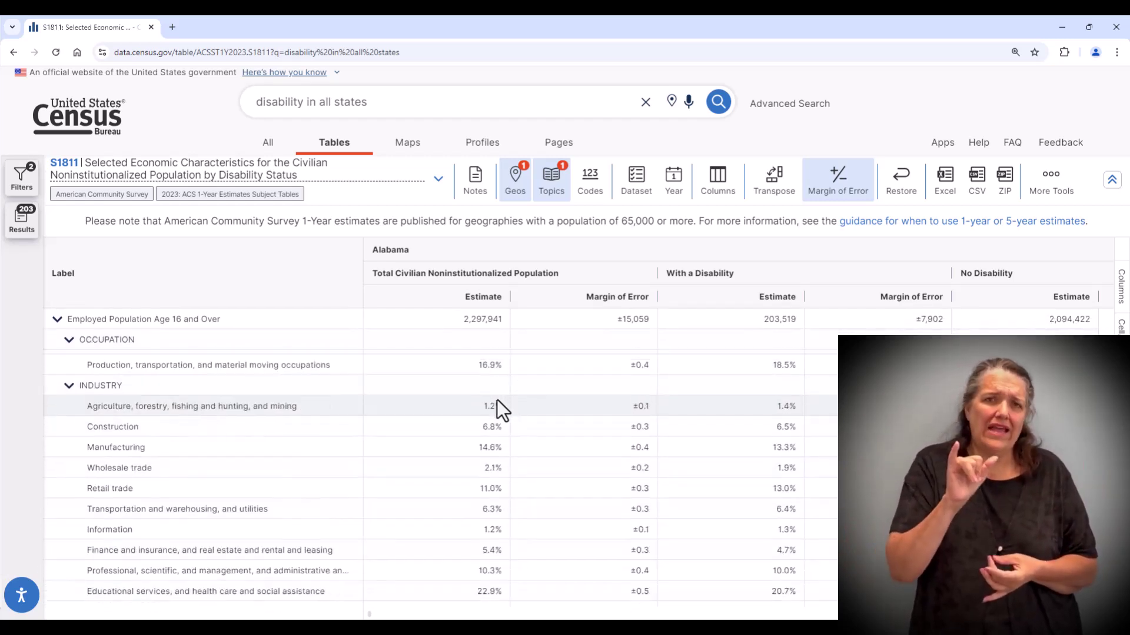
pyautogui.scroll(-5, 497, 400)
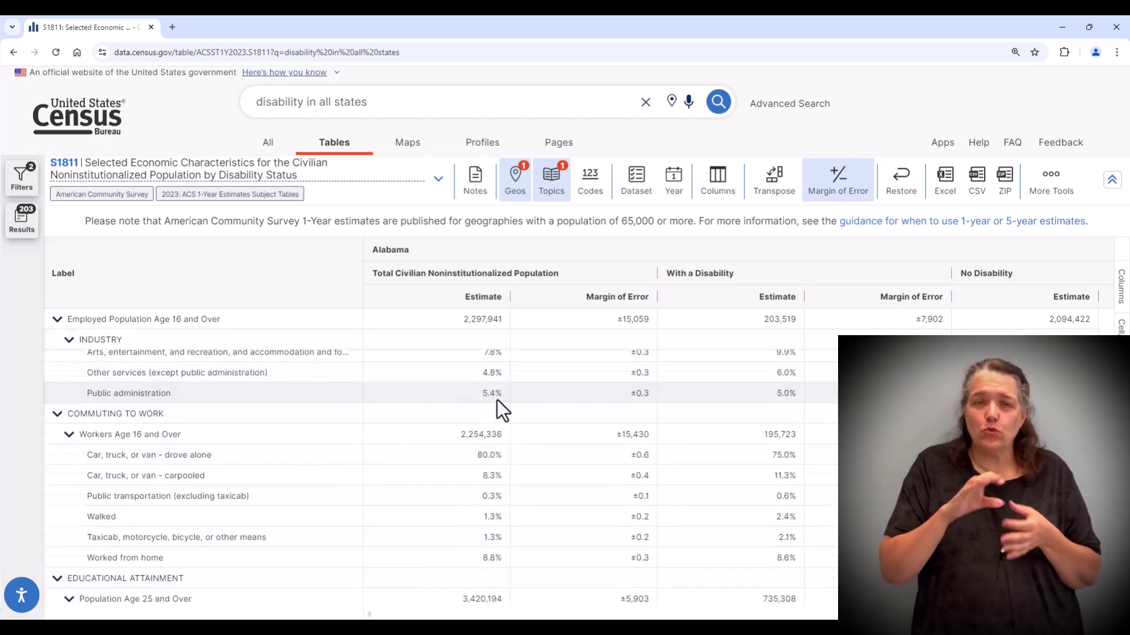
pyautogui.scroll(-3, 496, 400)
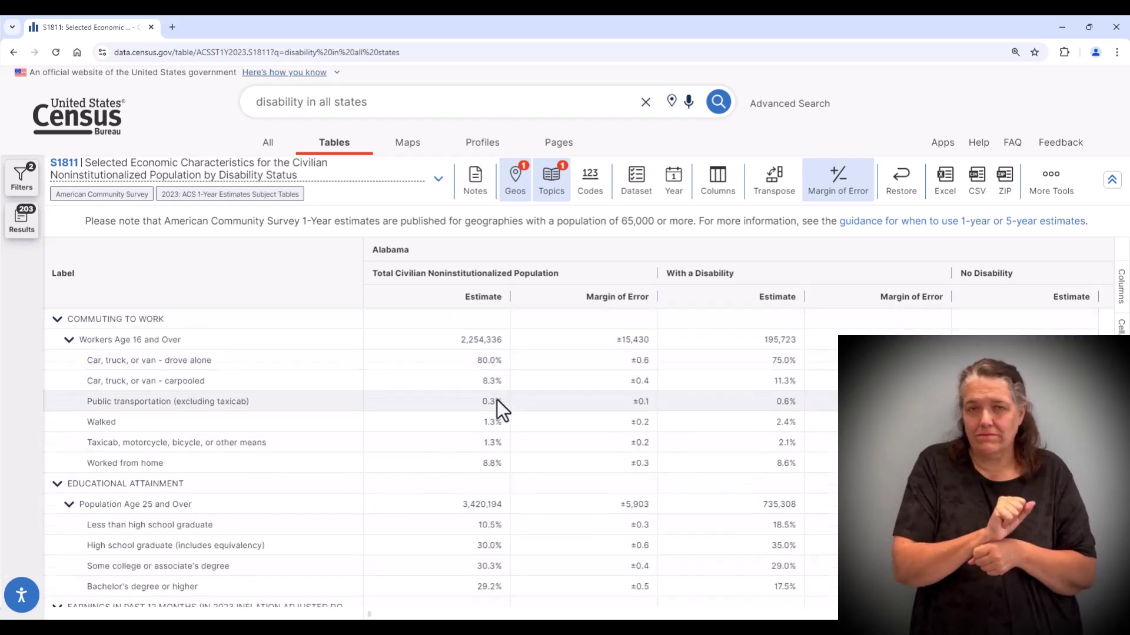
pyautogui.scroll(-2, 497, 400)
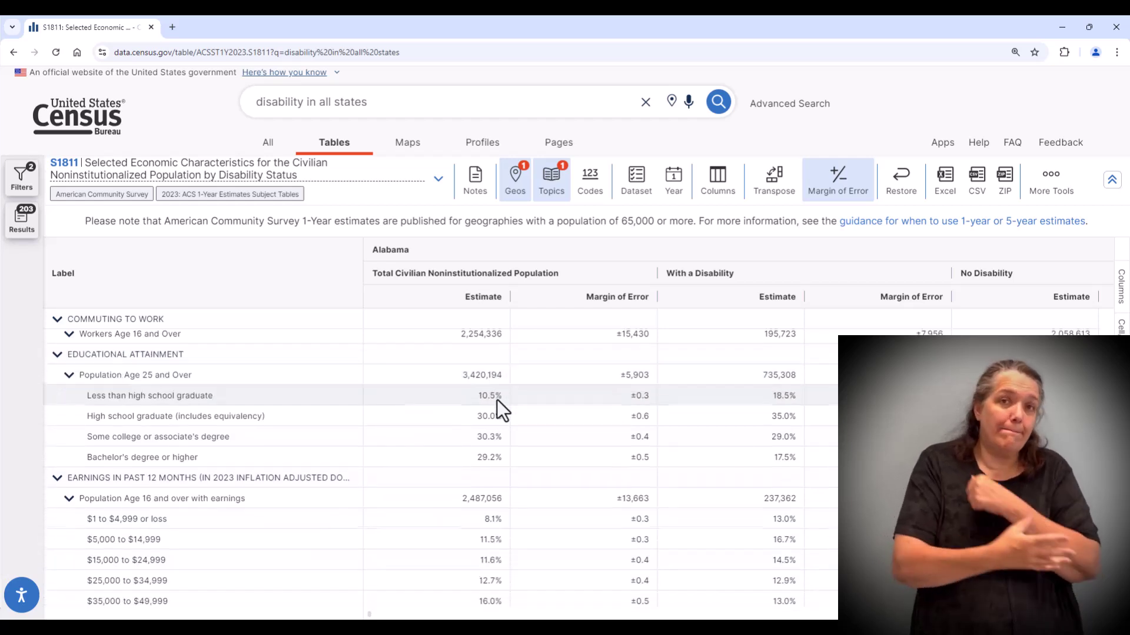
pyautogui.scroll(-3, 496, 400)
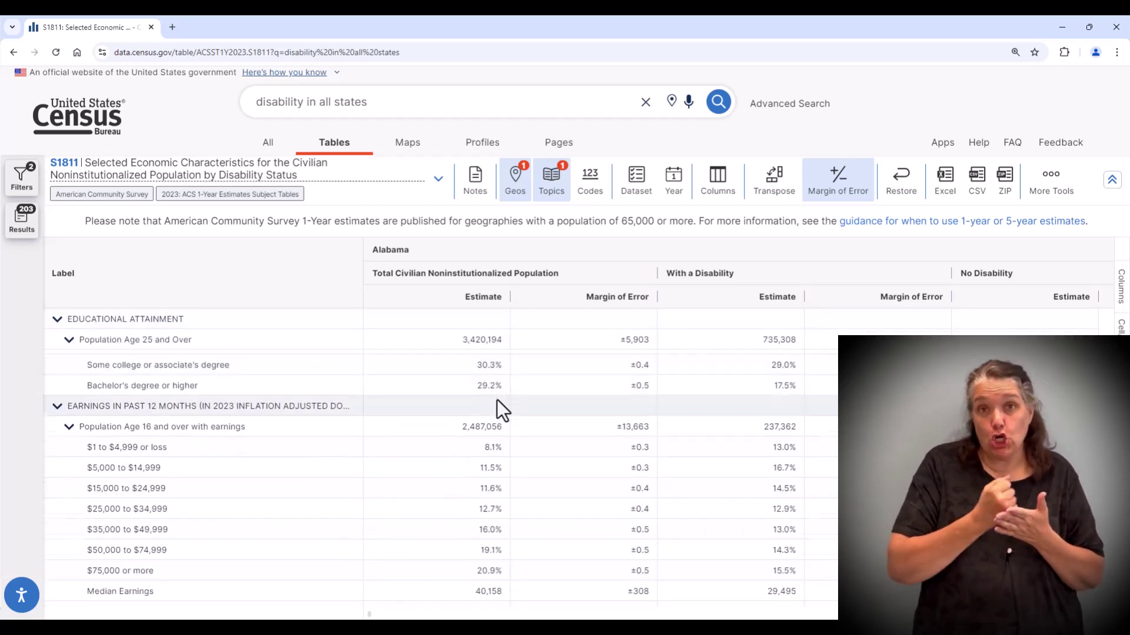
pyautogui.scroll(-1, 497, 400)
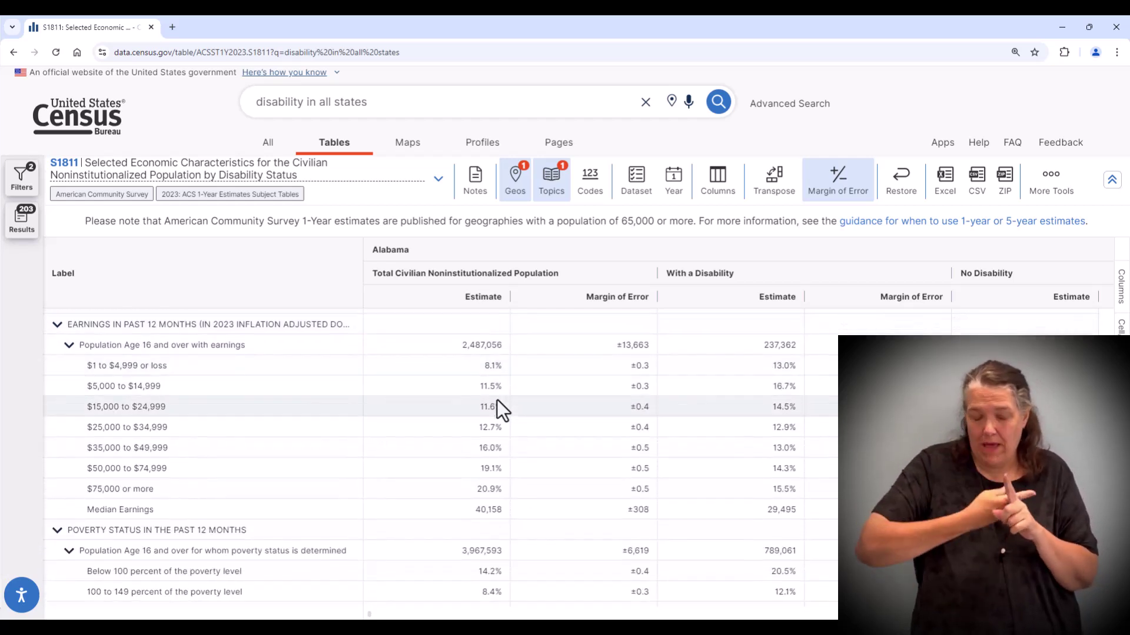
pyautogui.scroll(6, 497, 400)
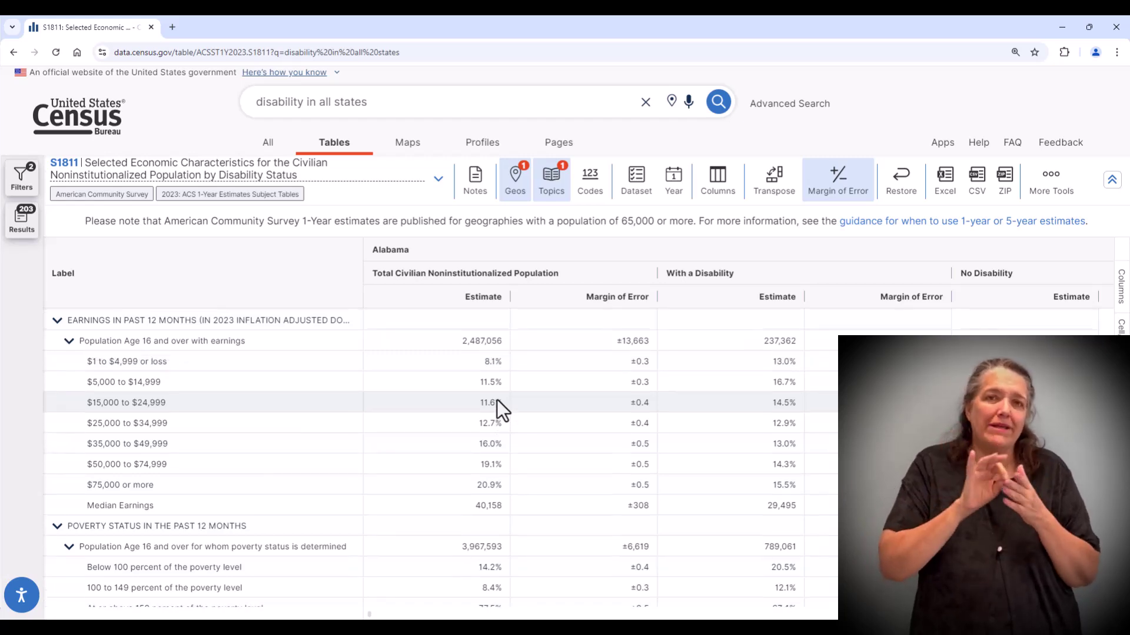
pyautogui.scroll(7, 496, 401)
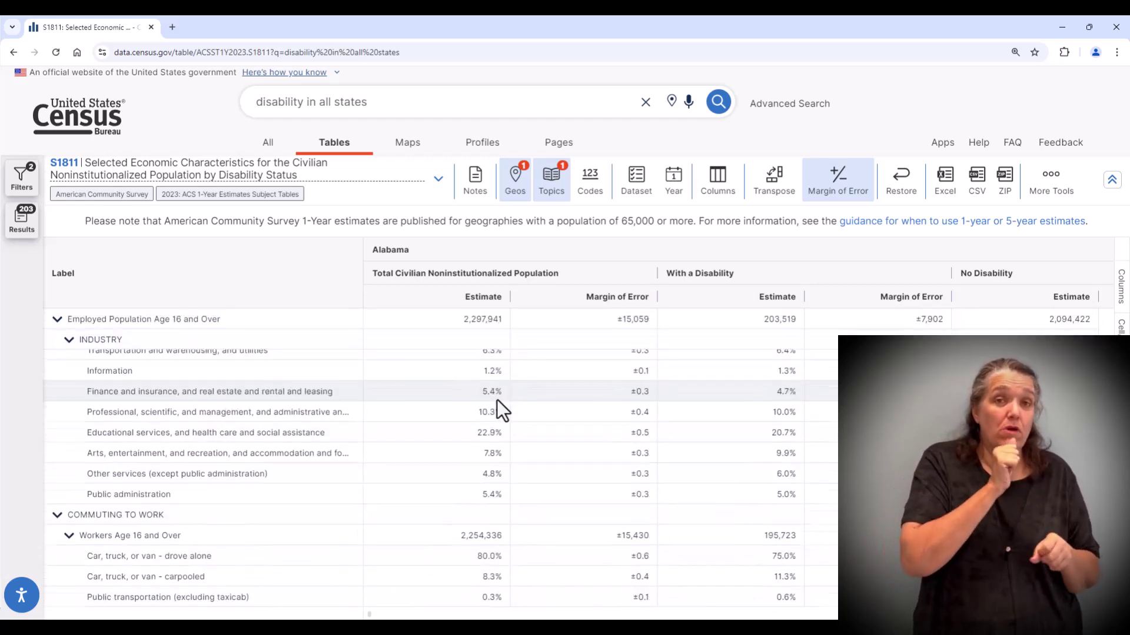
pyautogui.scroll(5, 496, 400)
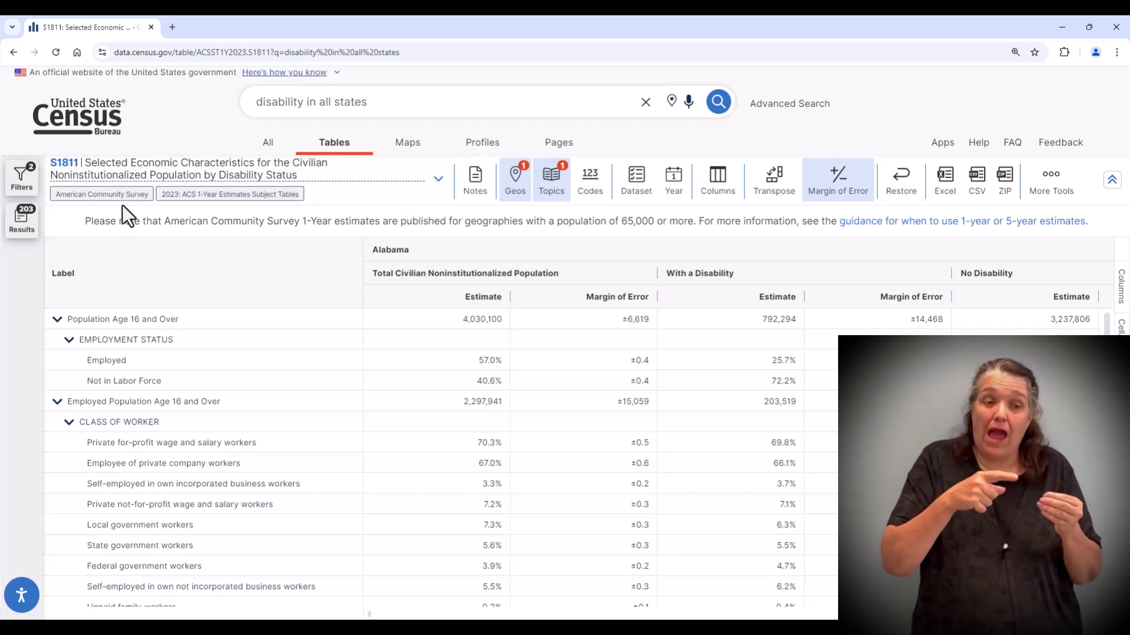
# - Switch S1811 to 2021: ACS 1-Year Estimates Subject Tables with the results panel hidden
pyautogui.click(19, 176)
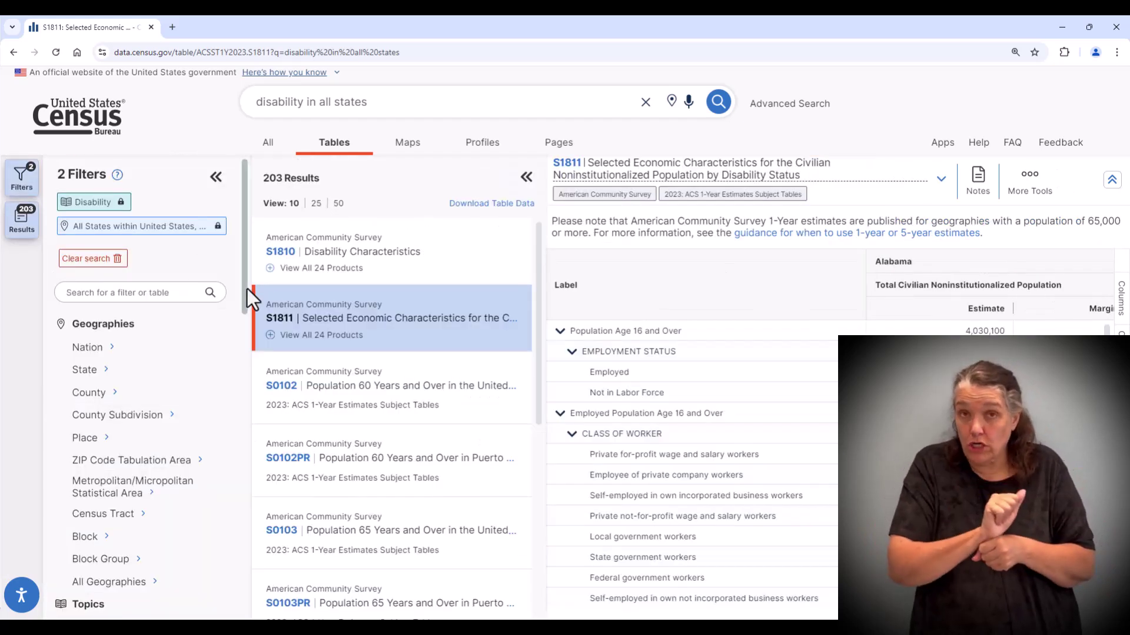
pyautogui.click(270, 335)
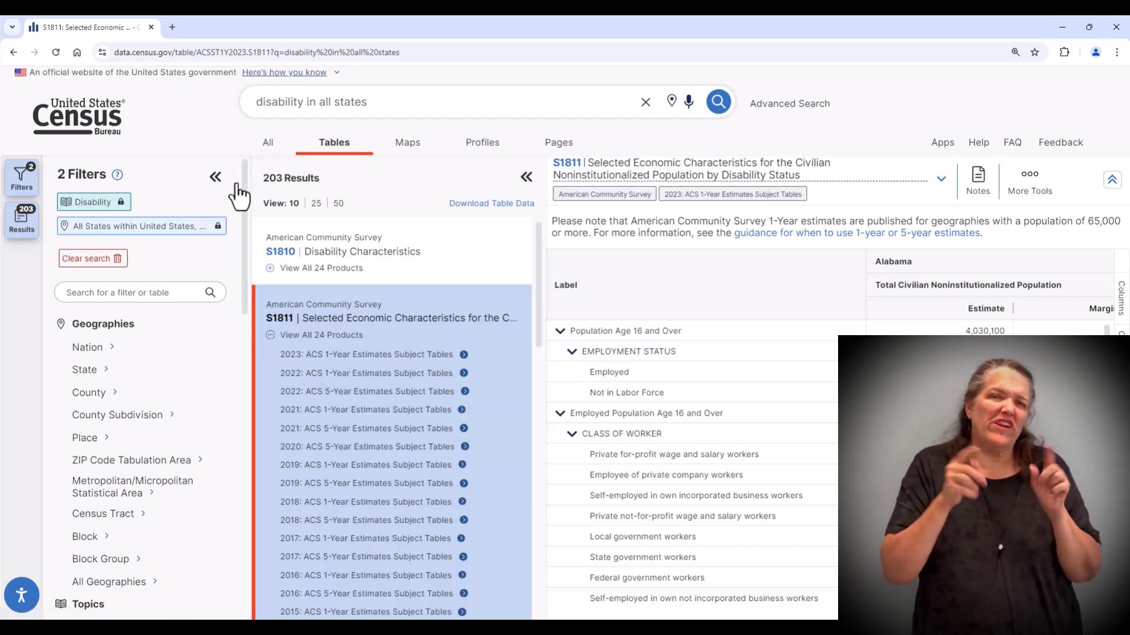
pyautogui.click(942, 184)
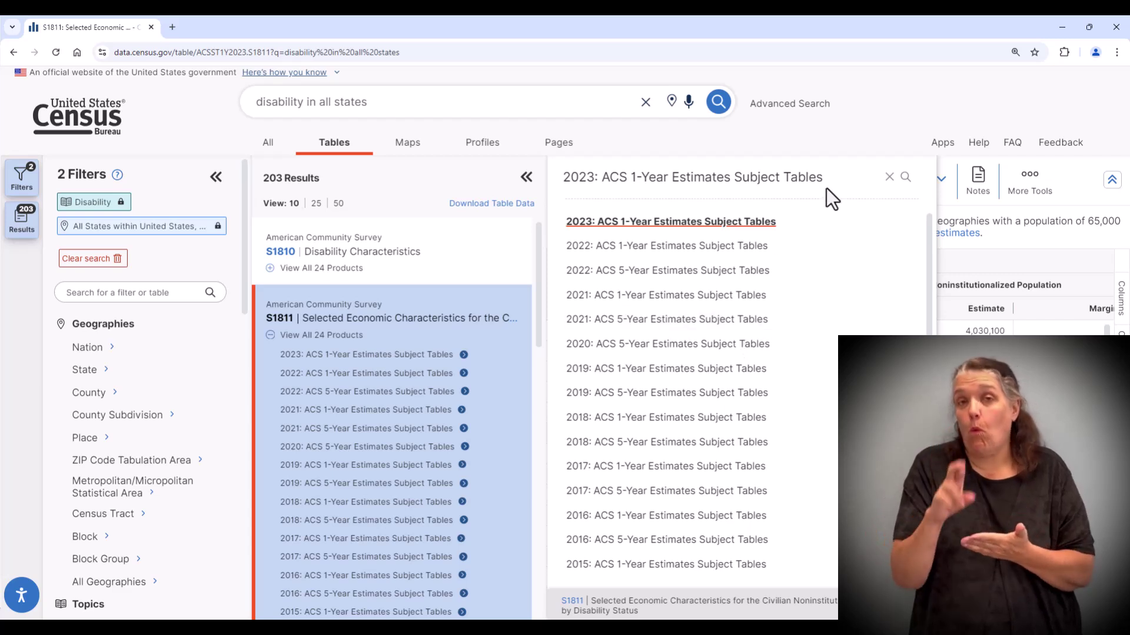
pyautogui.click(869, 225)
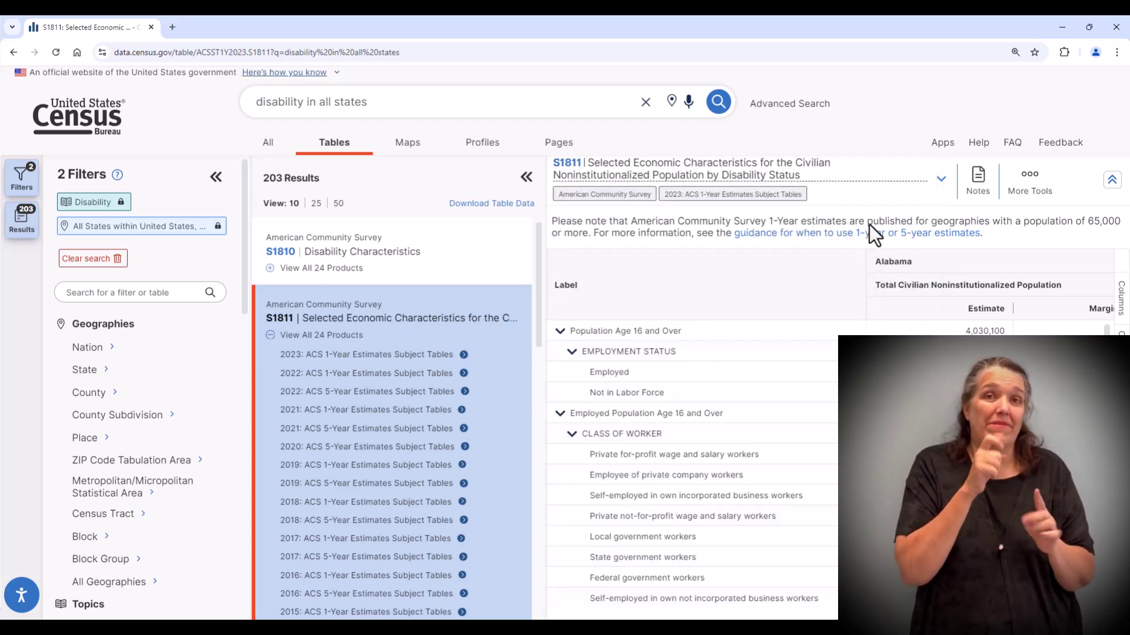
pyautogui.click(525, 178)
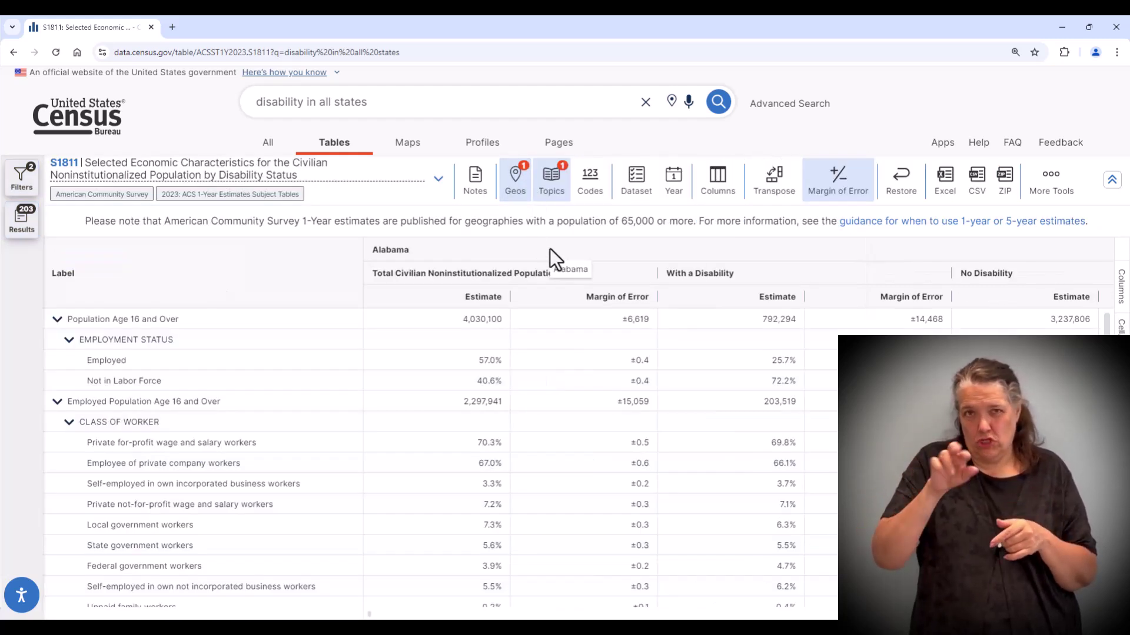
pyautogui.click(438, 179)
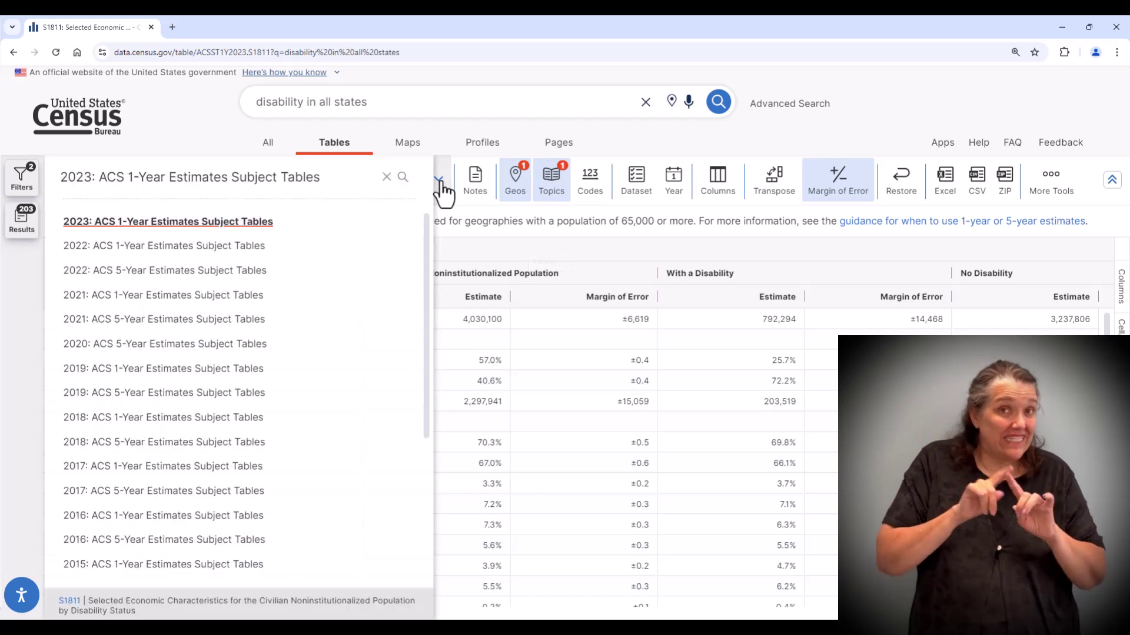
pyautogui.click(250, 296)
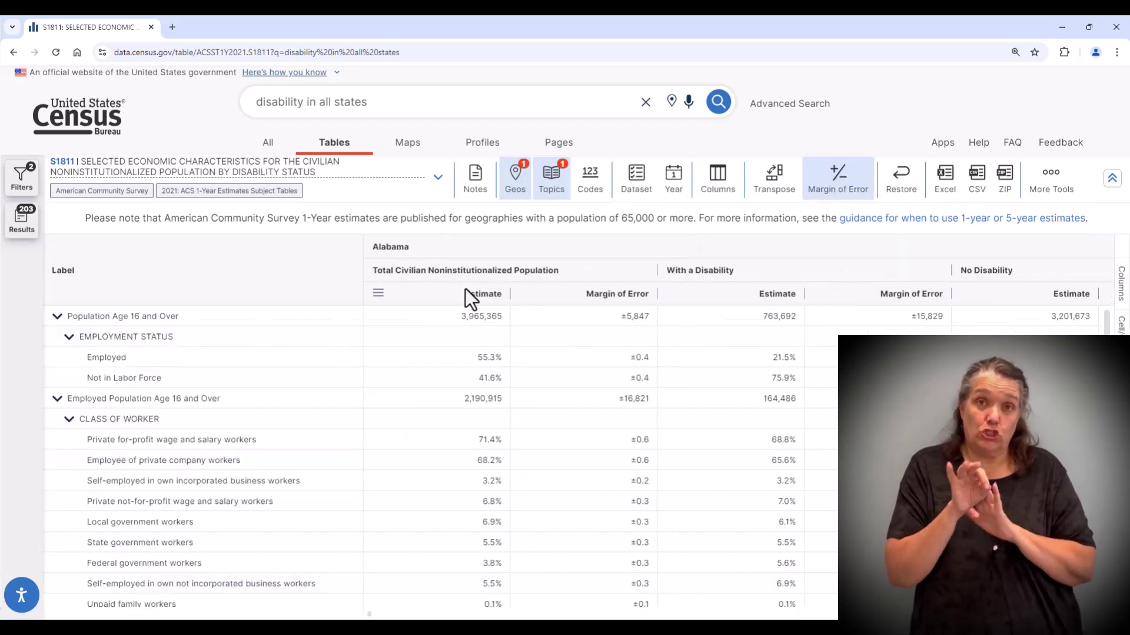
# - Display the 2021 S1811 data in Map view from More Tools
pyautogui.click(1051, 193)
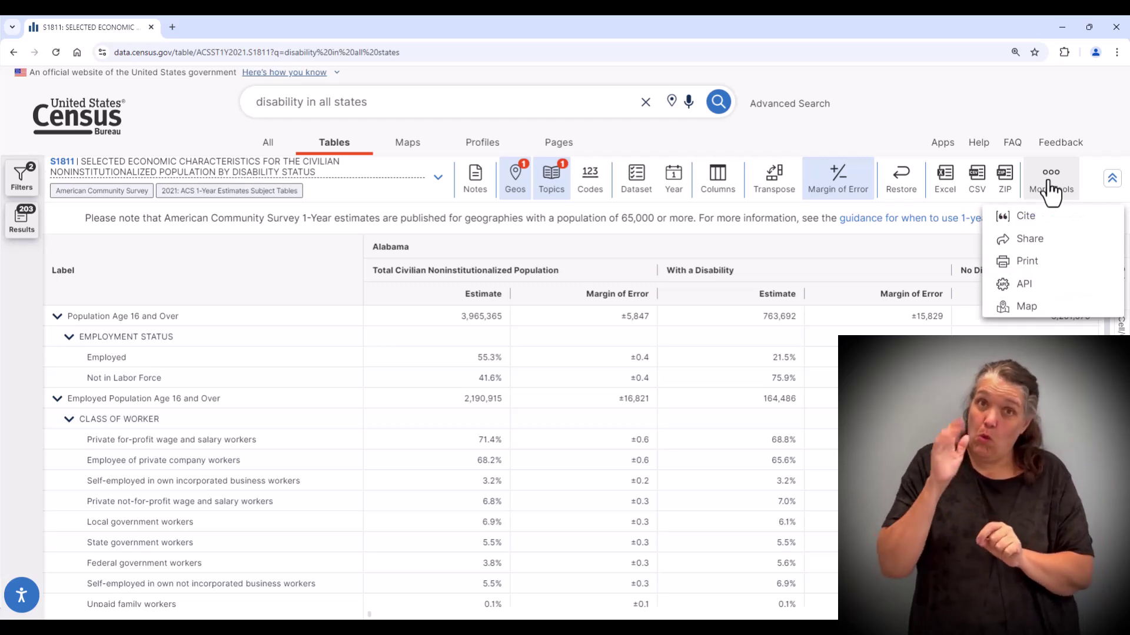
pyautogui.click(1052, 310)
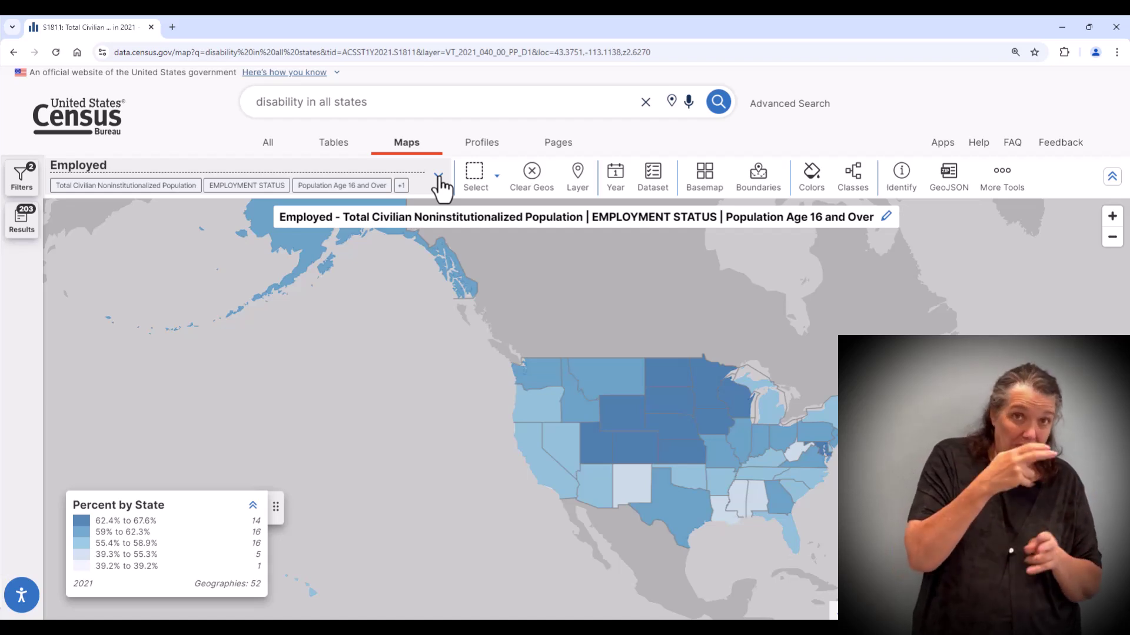
# - Map the With a Disability estimate of Employed, shown in Percent units
pyautogui.click(439, 178)
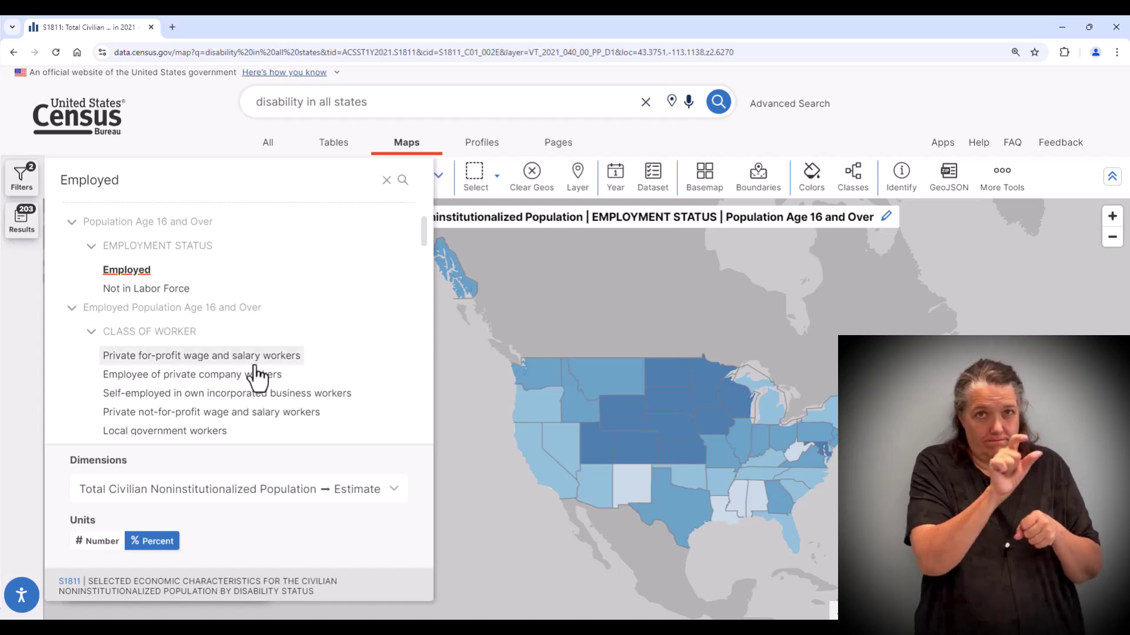
pyautogui.scroll(-1, 253, 378)
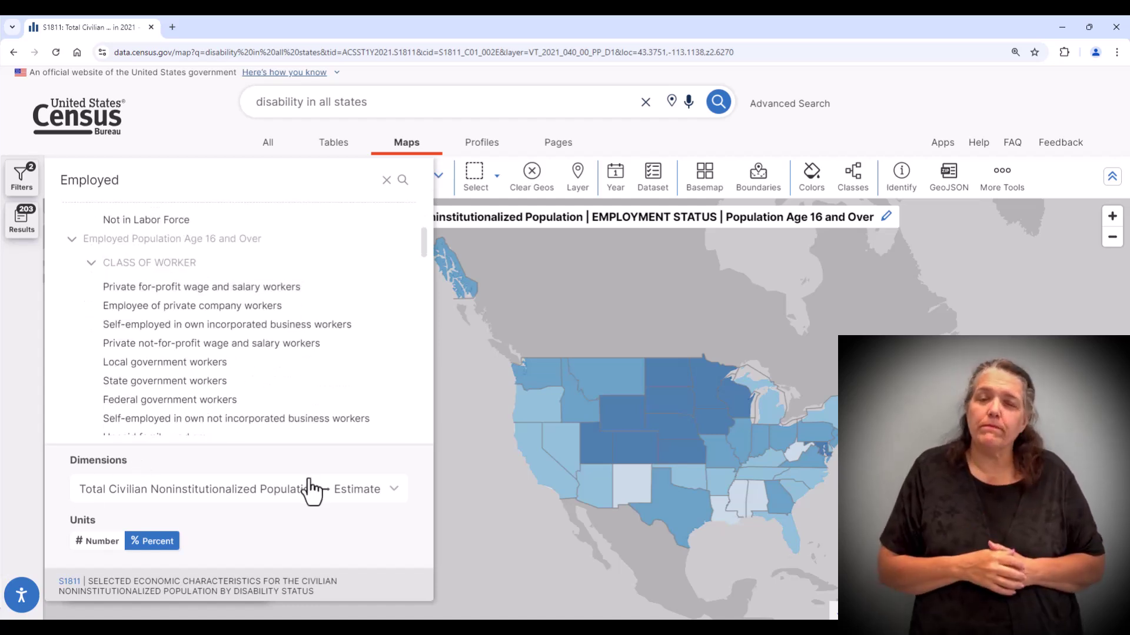
pyautogui.click(393, 493)
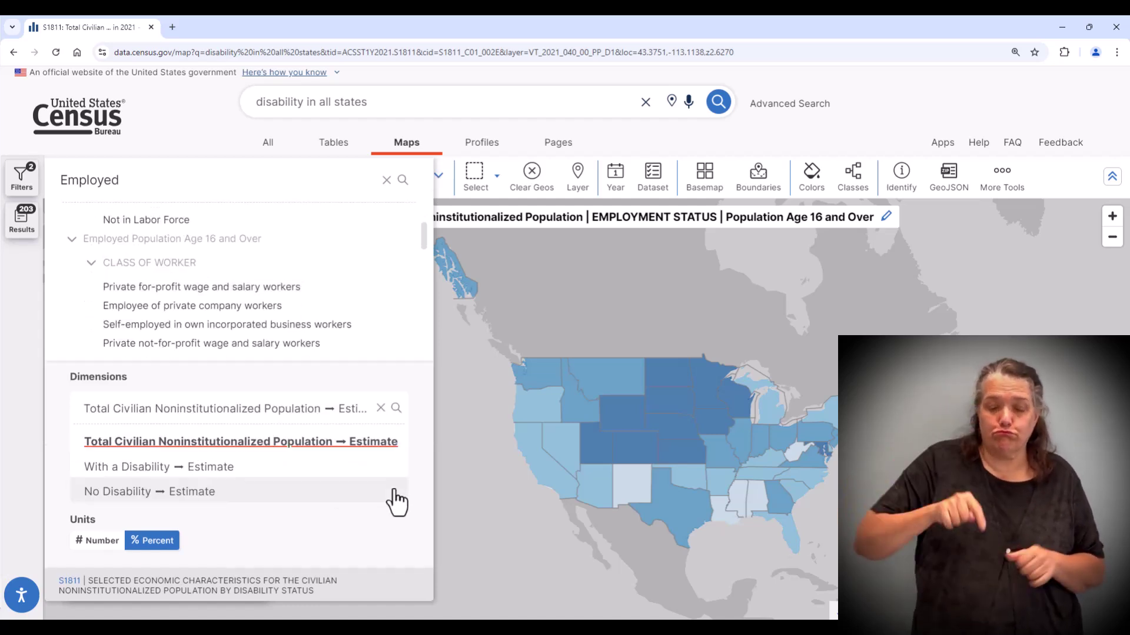
pyautogui.click(207, 469)
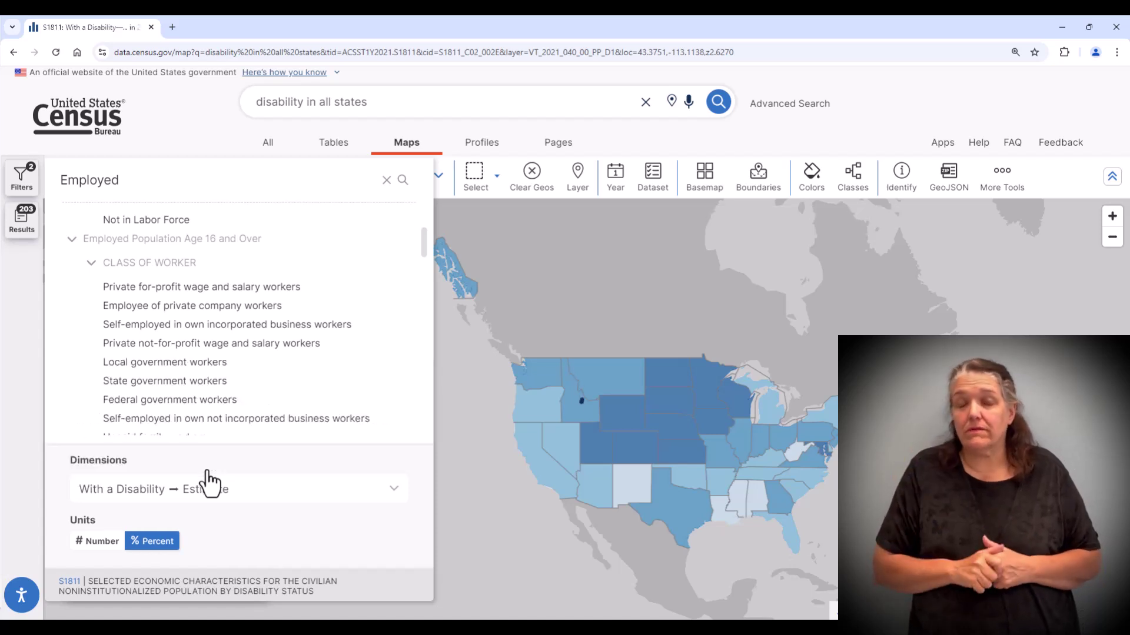
pyautogui.click(157, 540)
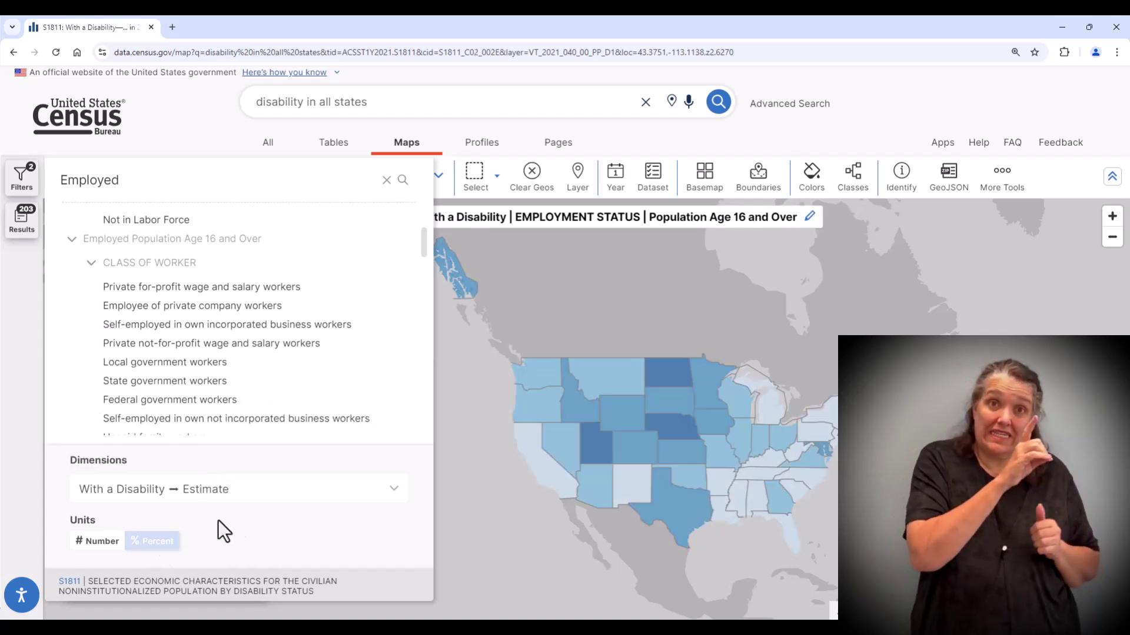
pyautogui.click(469, 420)
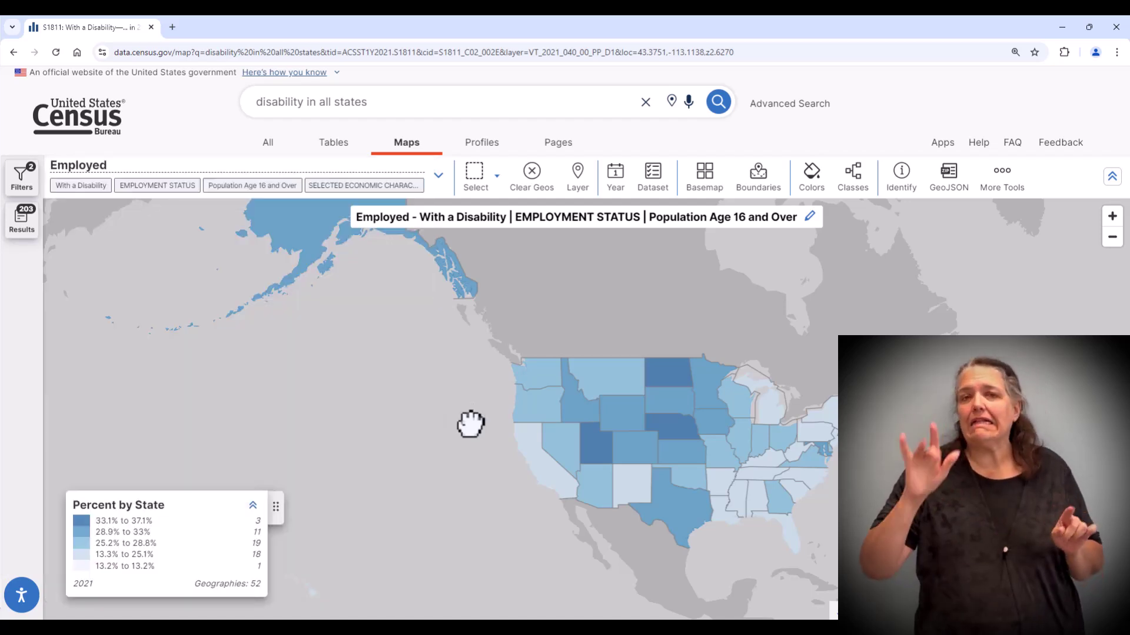
# - Pan to the whole US and check North Dakota (35.2%) and South Dakota (32.6%)
pyautogui.moveTo(471, 424); pyautogui.dragTo(316, 385)
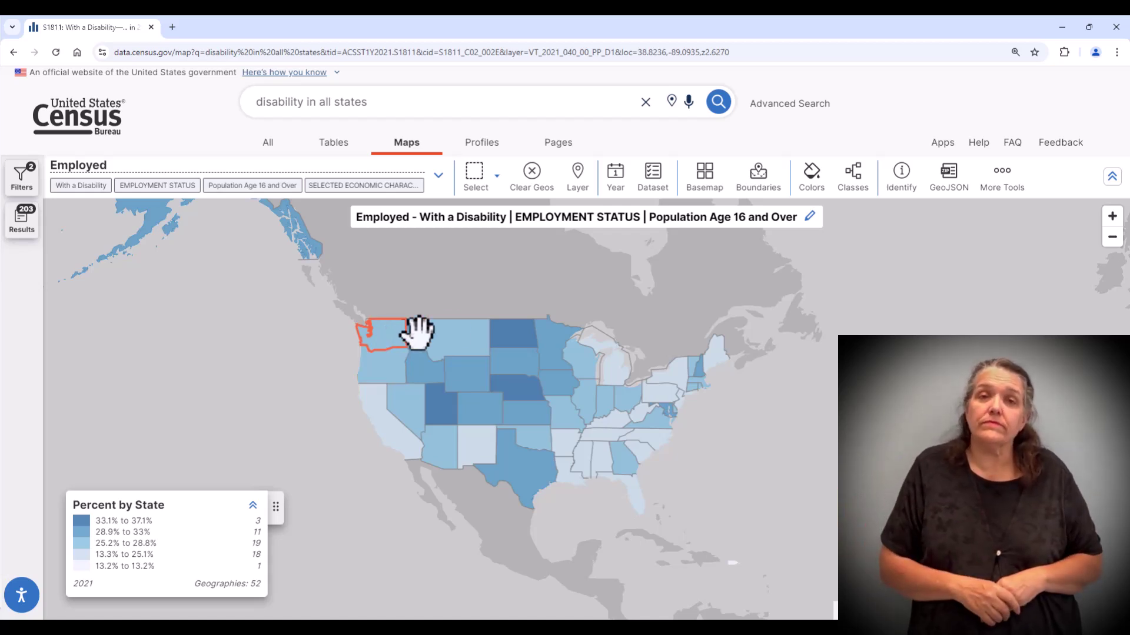
pyautogui.click(518, 342)
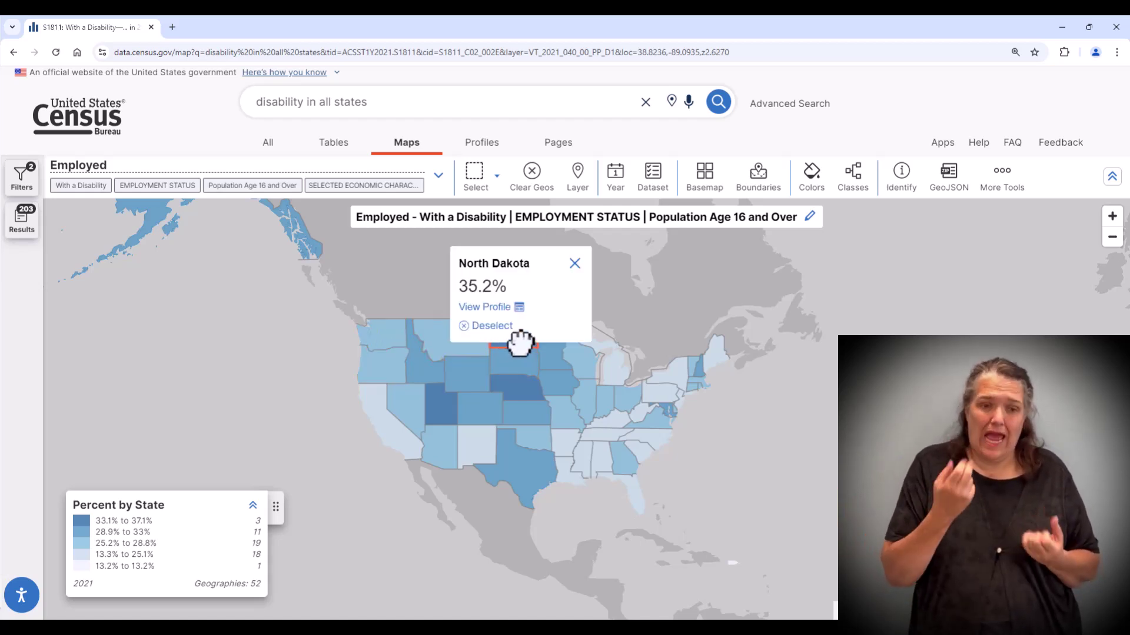
pyautogui.click(519, 371)
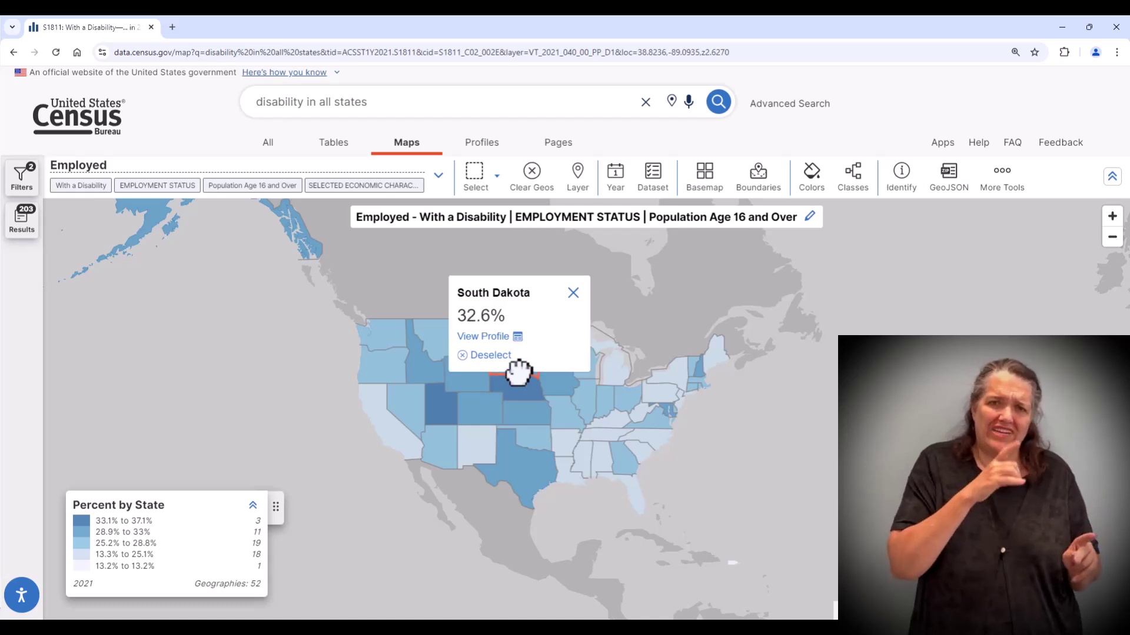